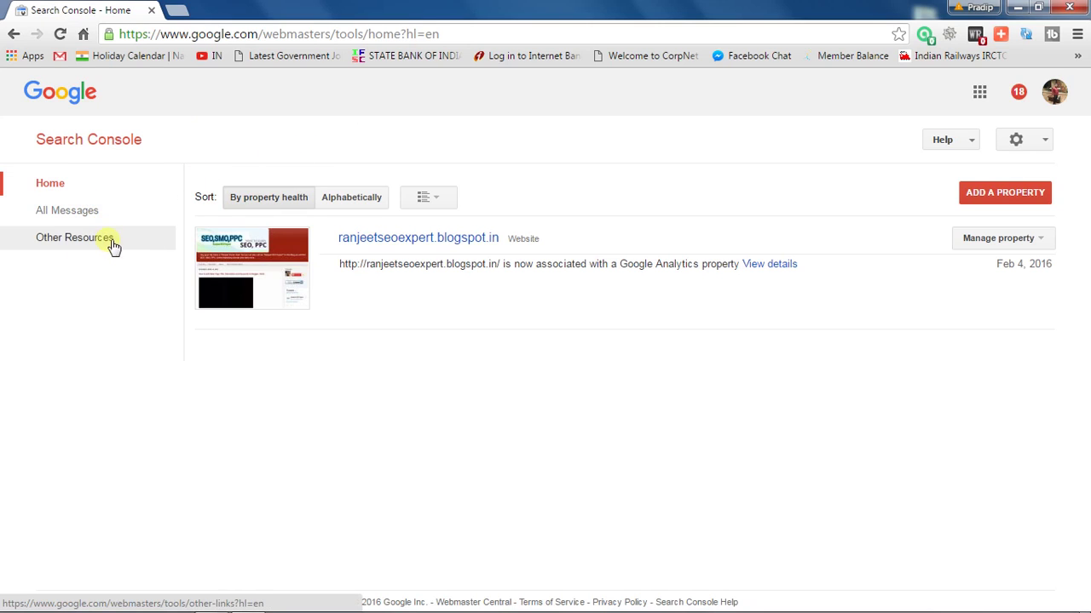
Step: Review the All Messages and Other Resources pages and return to the list of website properties
left_click(87, 218)
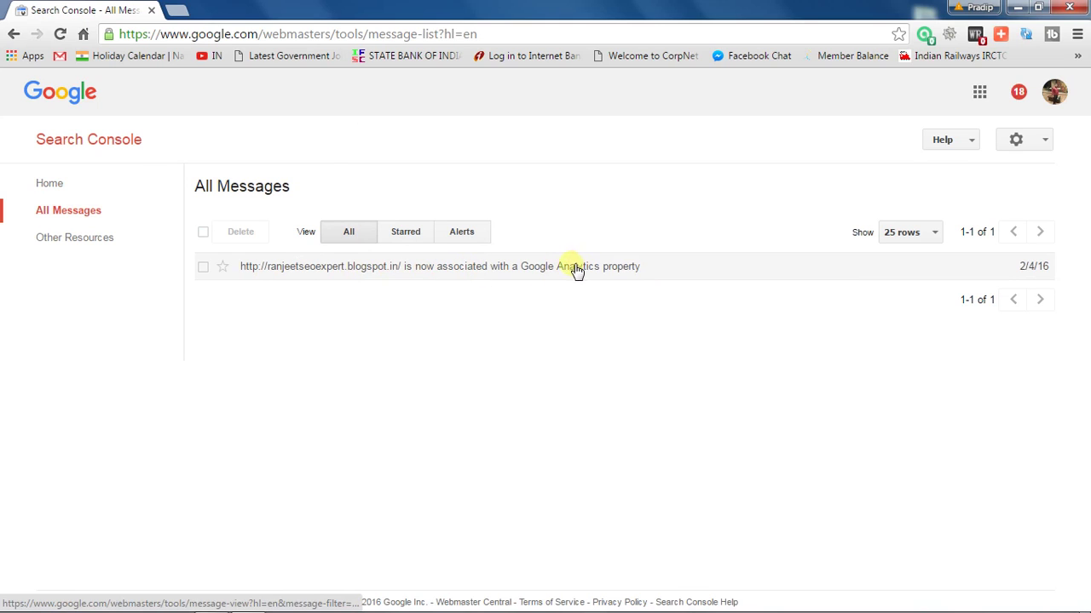
left_click(119, 243)
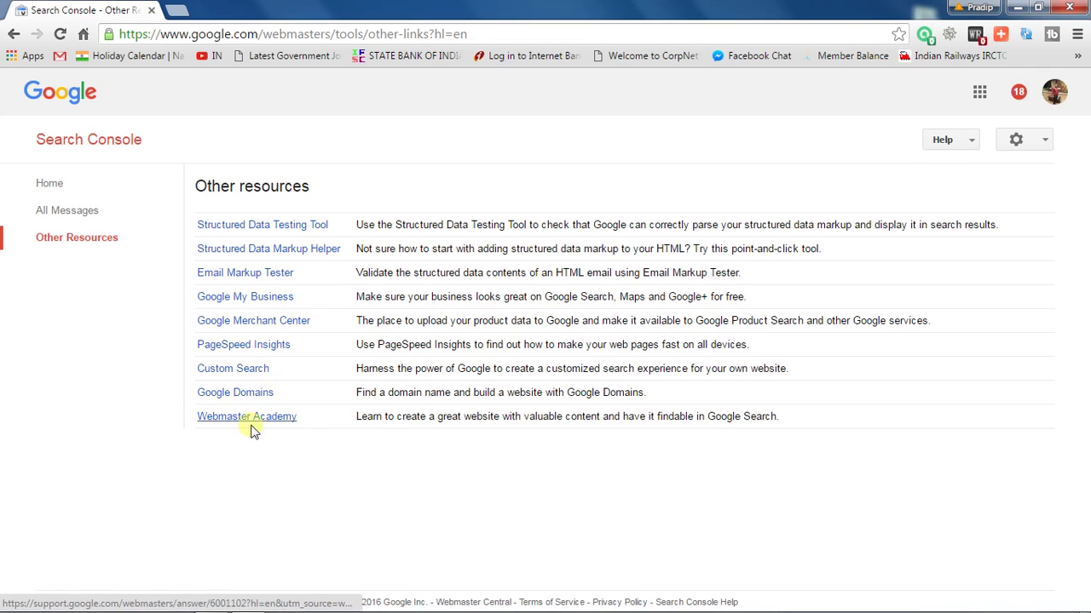
left_click(72, 187)
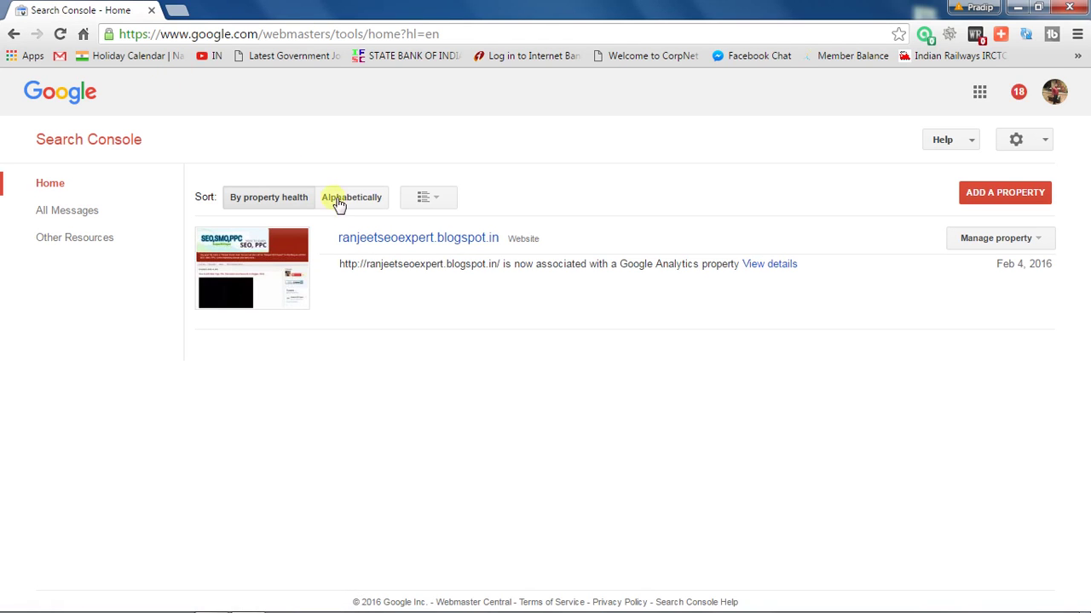
Step: Open the blogspot.in website property and examine its dashboard status for crawl errors, search analytics and sitemap URLs
left_click(388, 240)
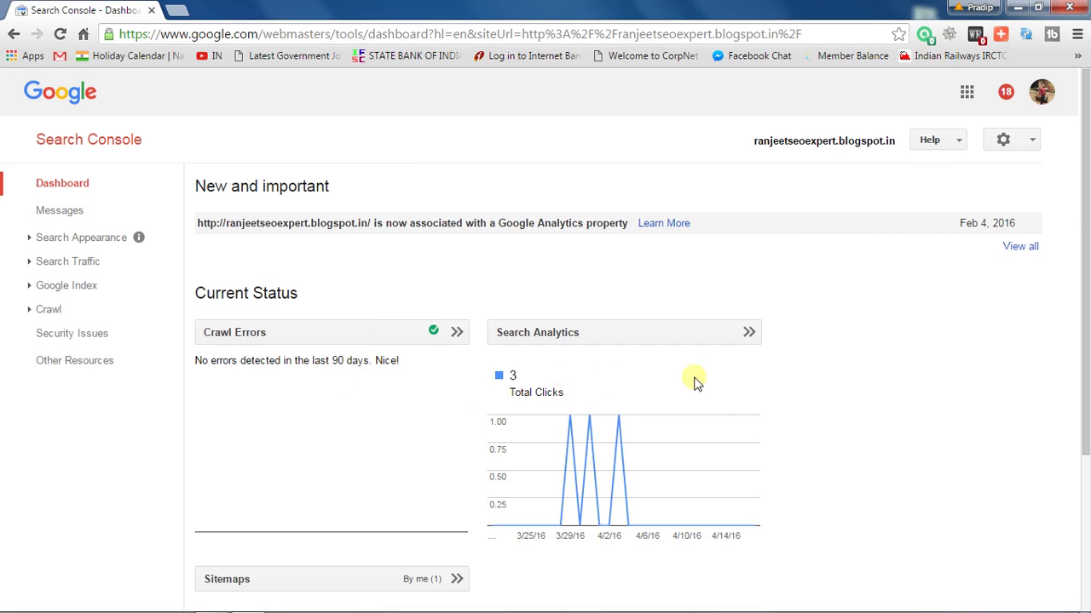
left_click(1080, 498)
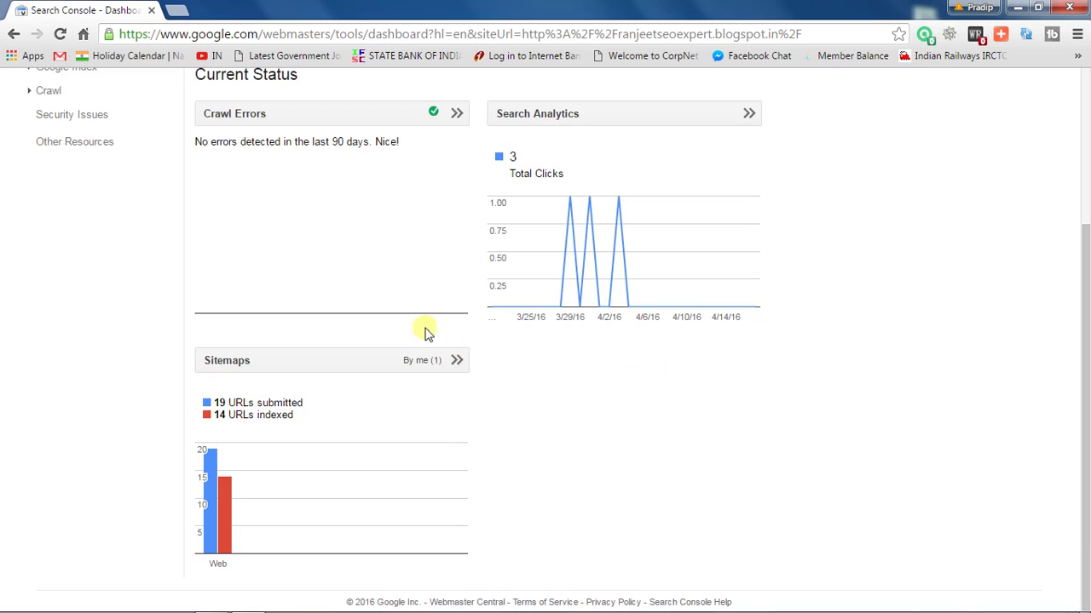
triple_click(244, 414)
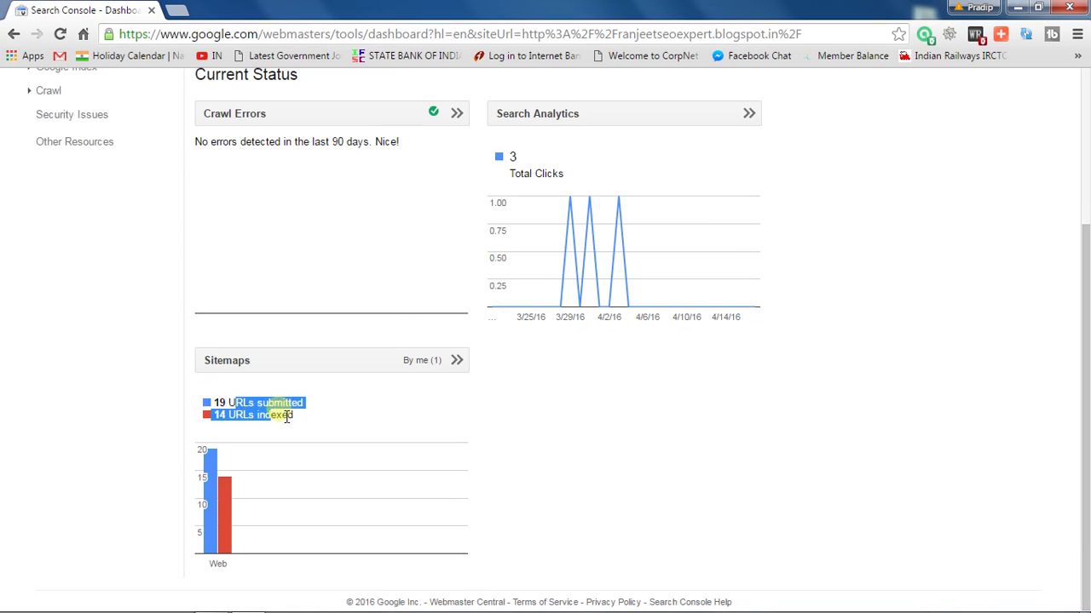
left_click(295, 419)
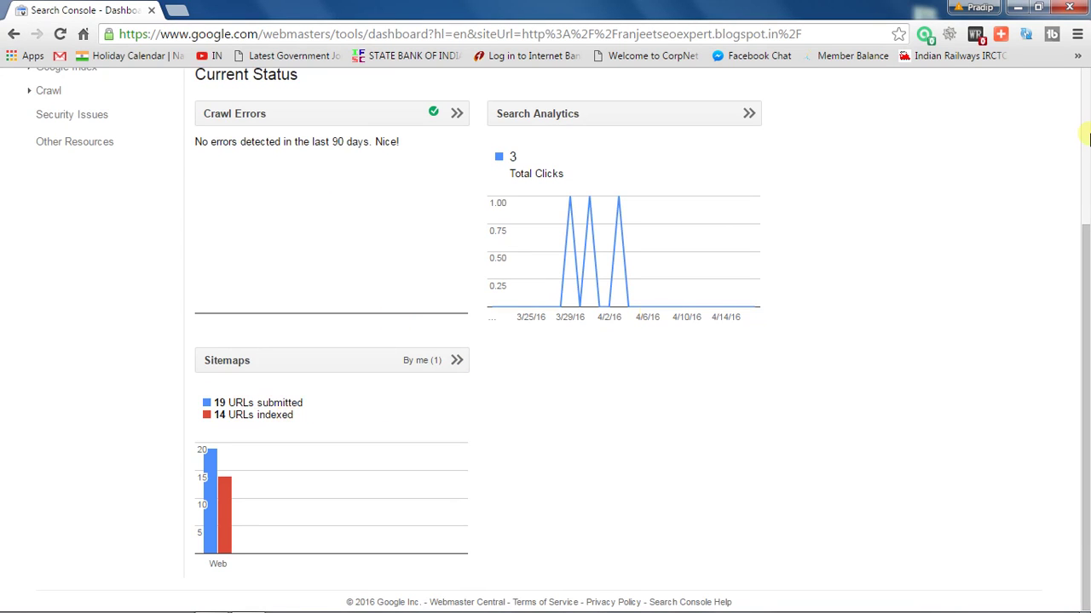
scroll(1088, 136, "up", 3)
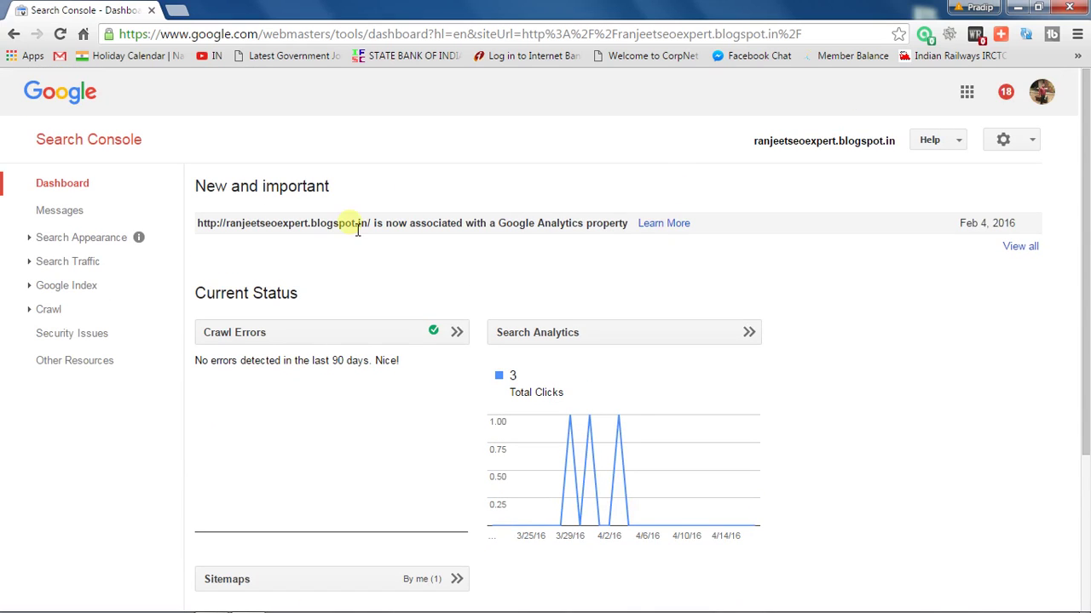
Step: Review the Sitelinks and Accelerated Mobile Pages sections of the site's Search Appearance
left_click(105, 241)
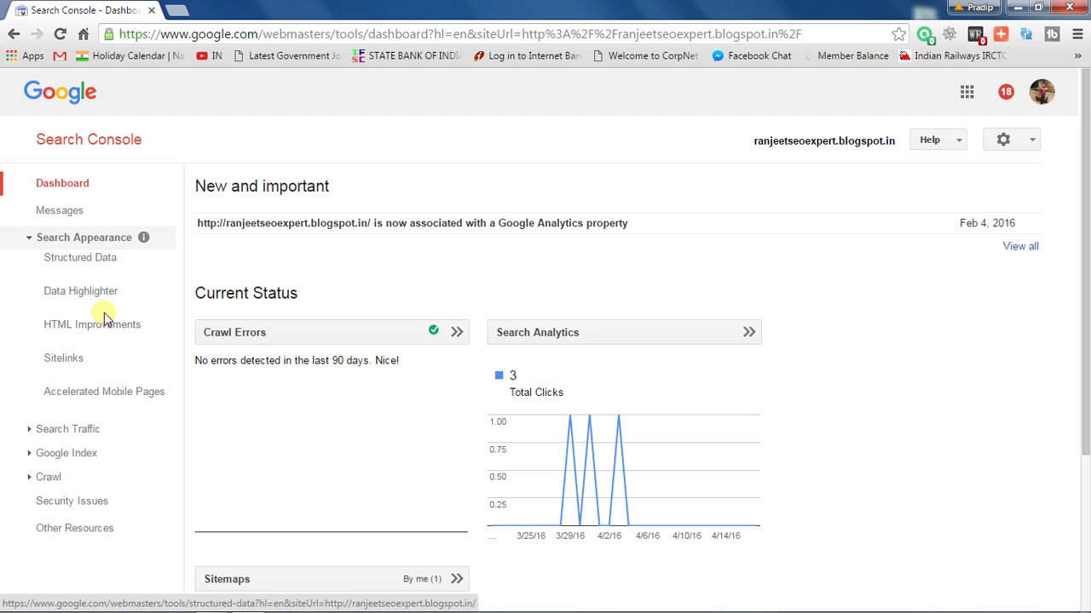
left_click(75, 361)
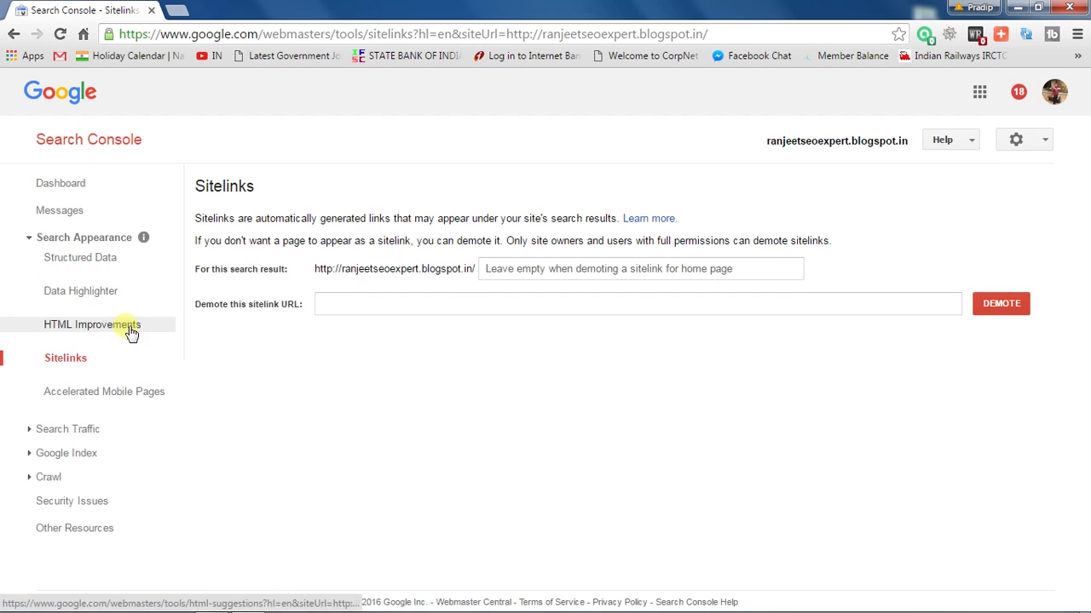
left_click(104, 392)
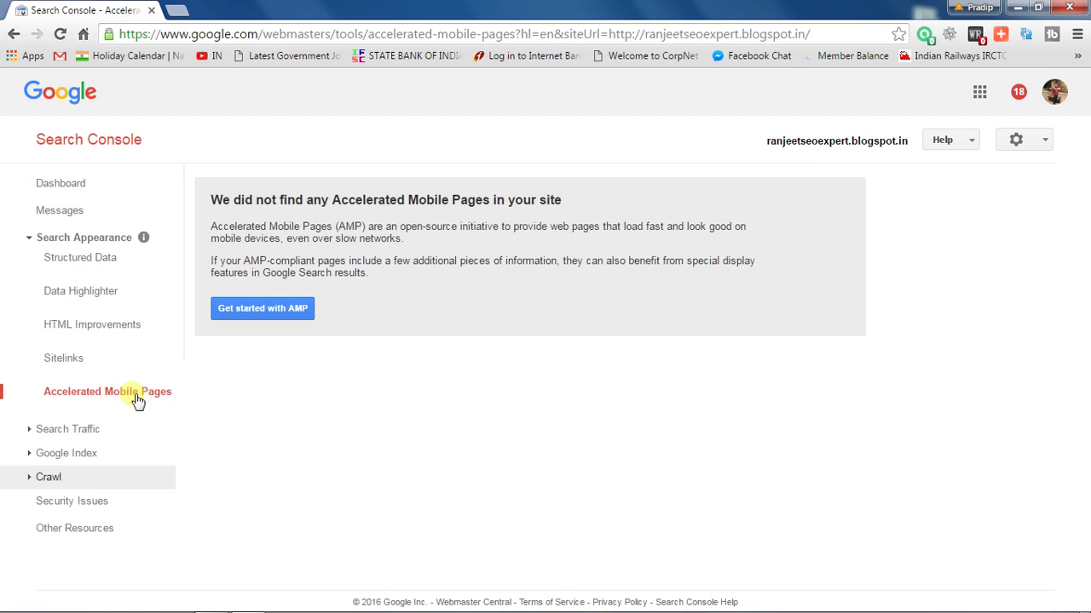
left_click(243, 315)
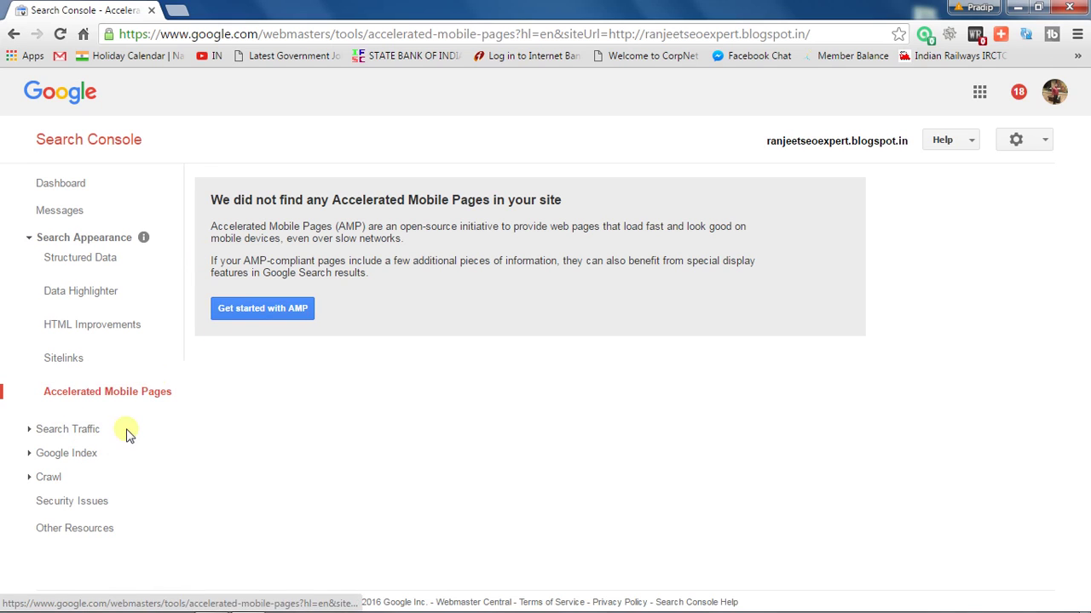
Step: Open the Search Analytics report from the site's Search Traffic section
left_click(84, 433)
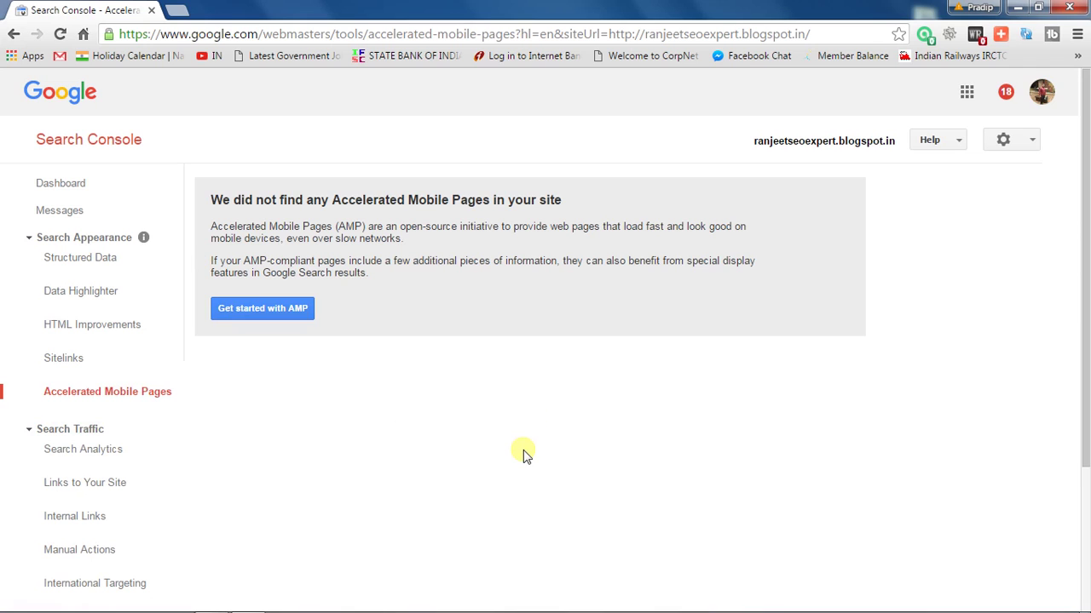
scroll(524, 454, "down", 3)
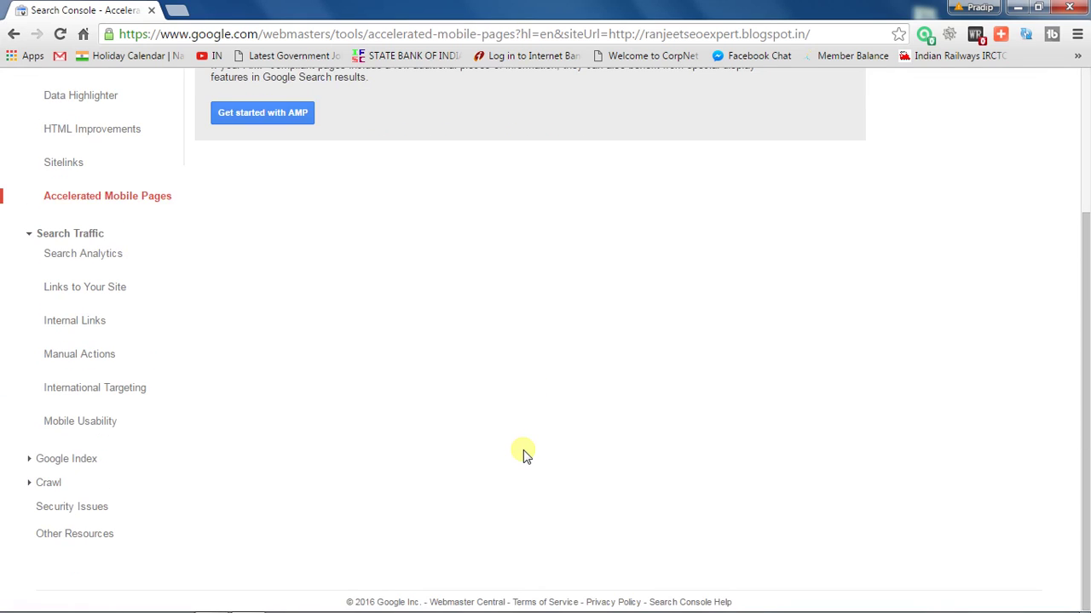
left_click(108, 266)
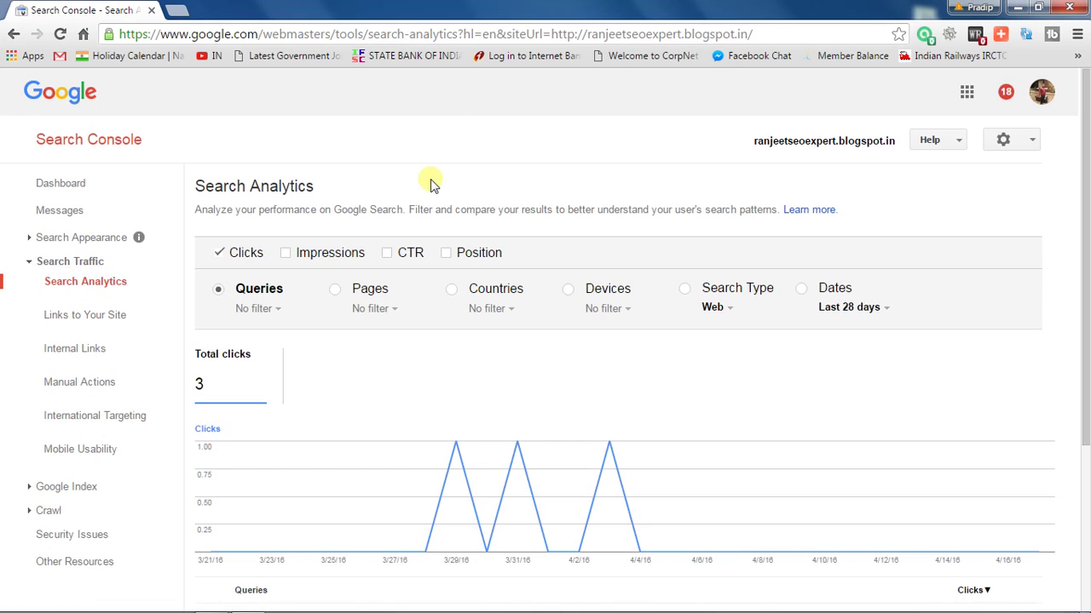
key("ctrl+a")
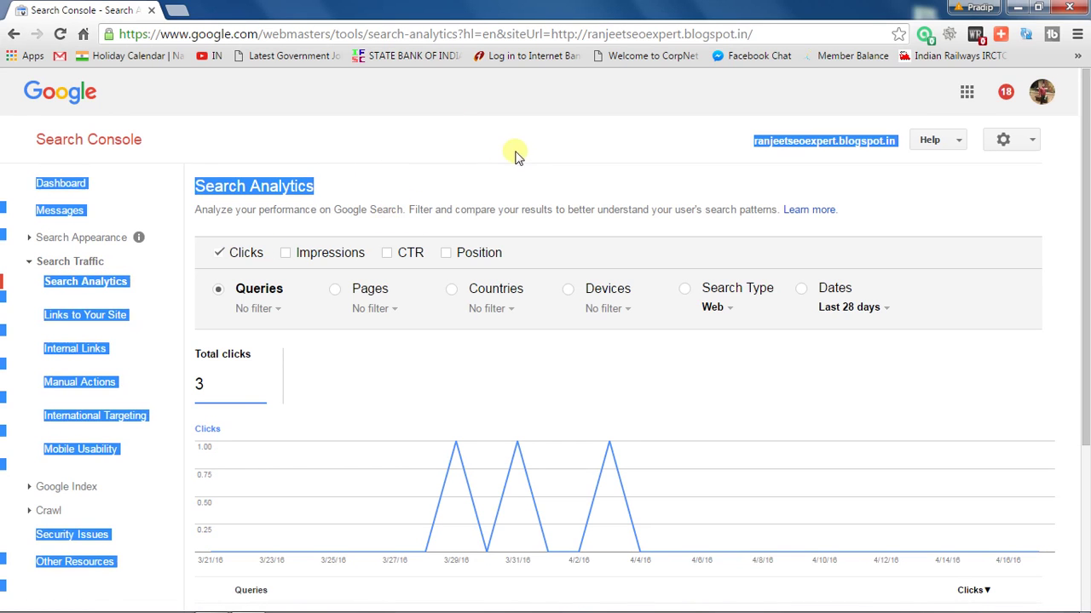
left_click(489, 175)
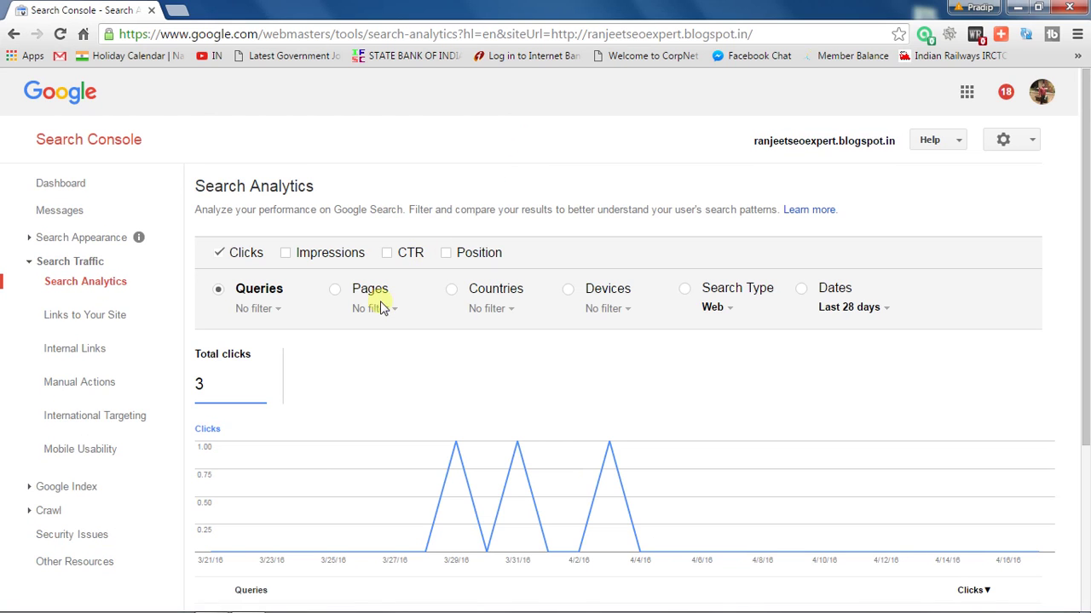
Step: Examine the clicks graph and the list of search queries in the Search Analytics report
scroll(358, 307, "down", 1)
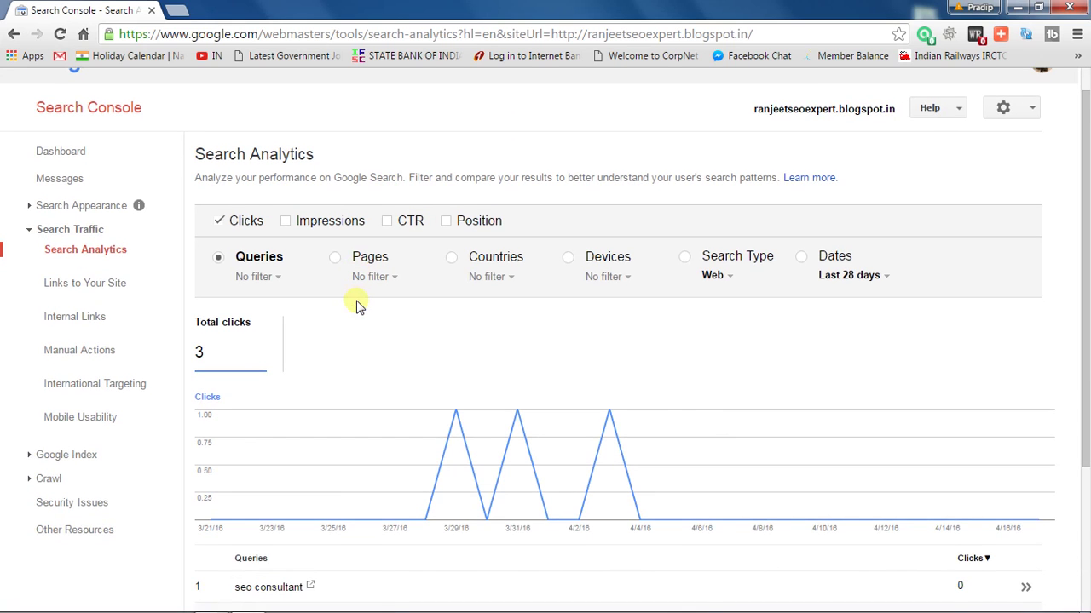
scroll(358, 307, "down", 2)
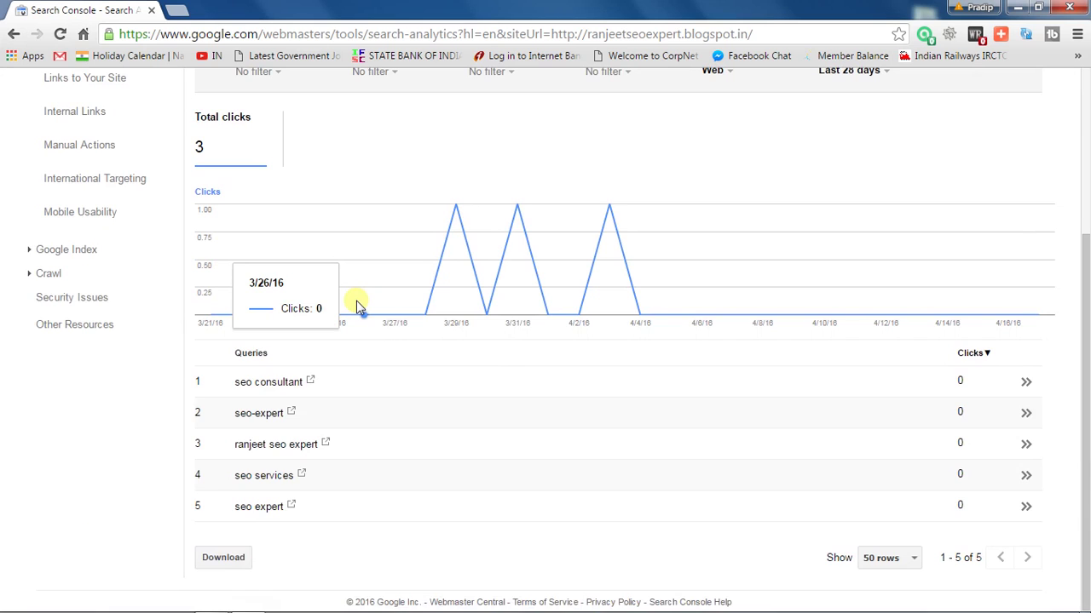
scroll(356, 305, "up", 3)
scroll(356, 305, "down", 3)
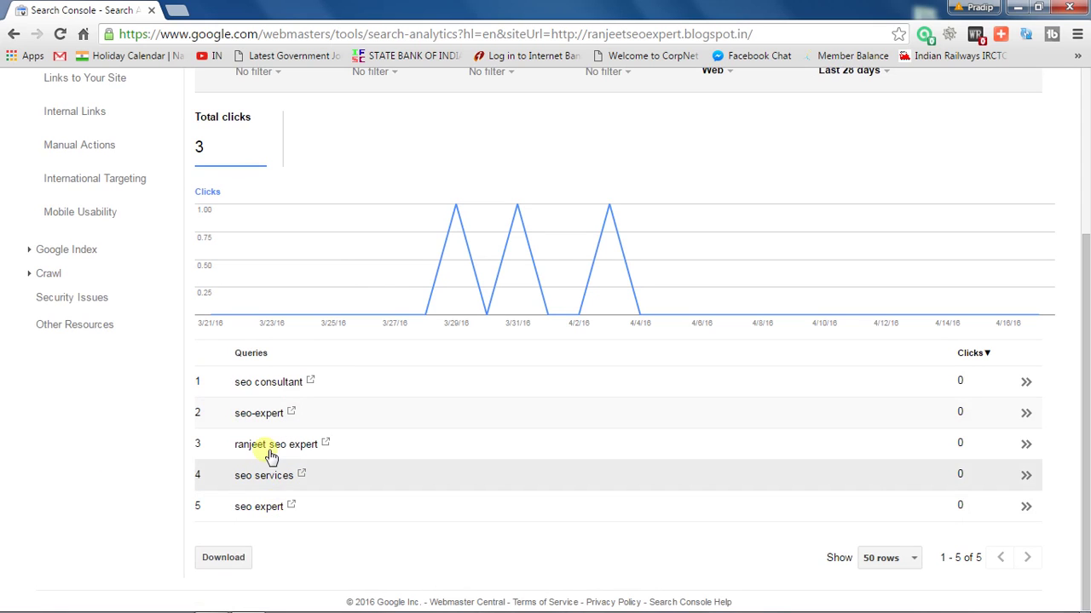
scroll(302, 332, "up", 5)
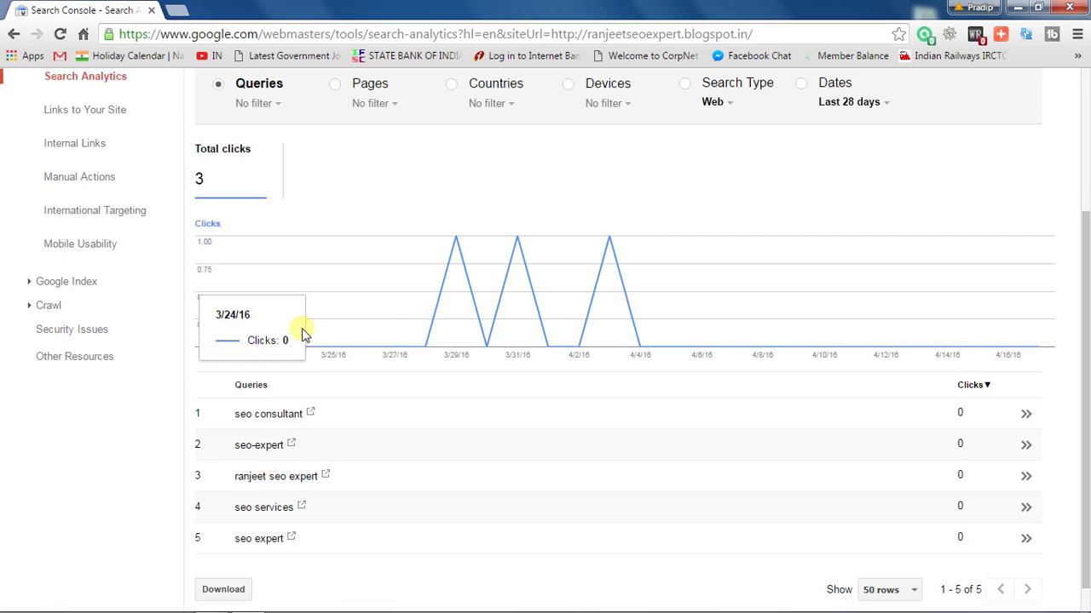
scroll(302, 332, "down", 1)
scroll(303, 332, "down", 3)
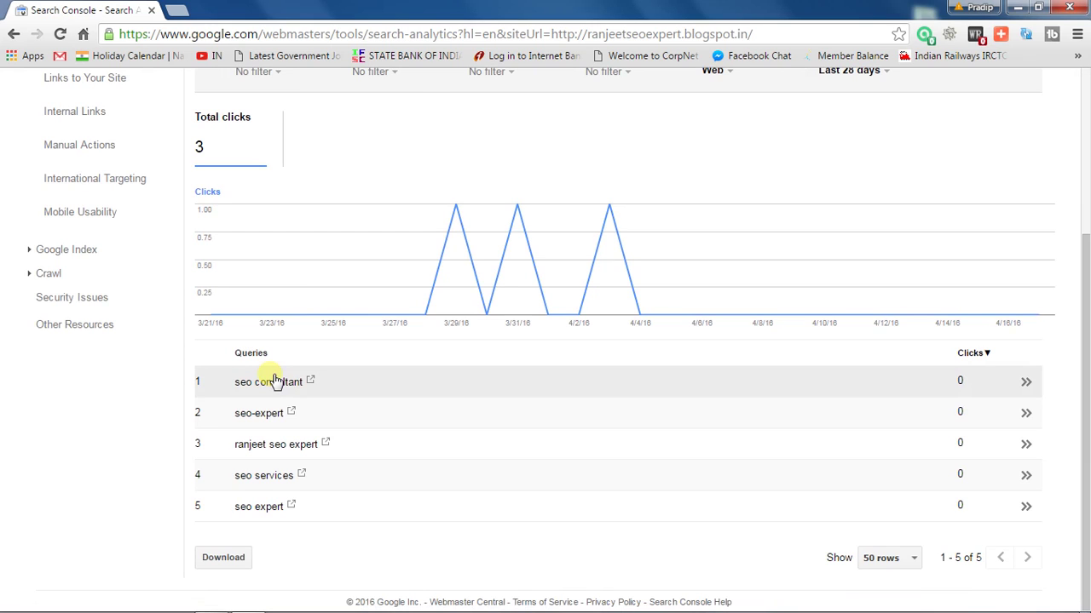
scroll(273, 381, "up", 3)
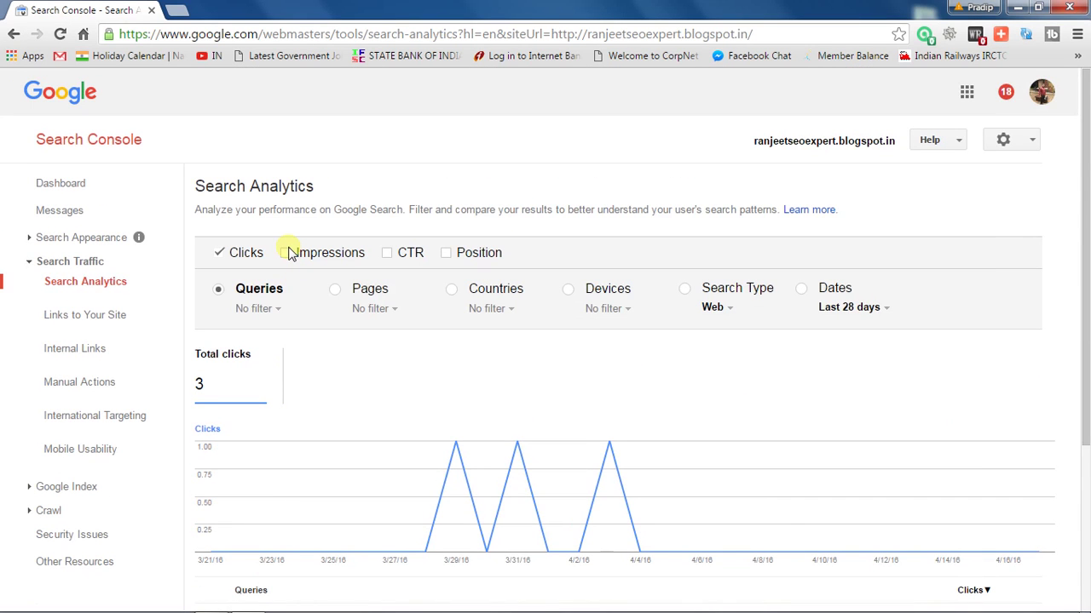
Step: Add Impressions, CTR and Position alongside Clicks in the Search Analytics report
left_click(287, 253)
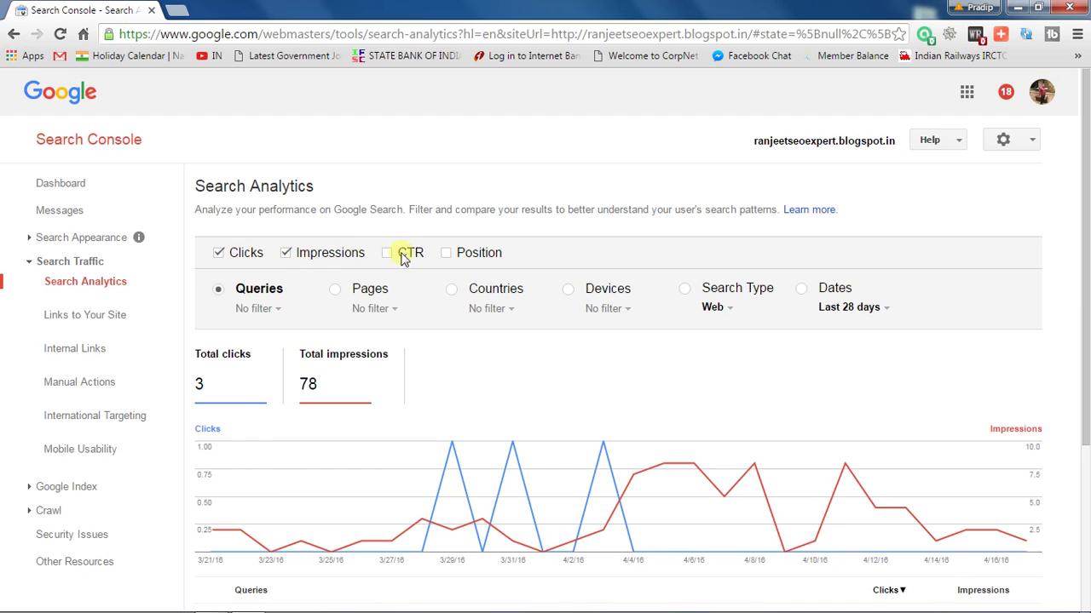
left_click(388, 254)
left_click(388, 254)
left_click(387, 254)
left_click(445, 255)
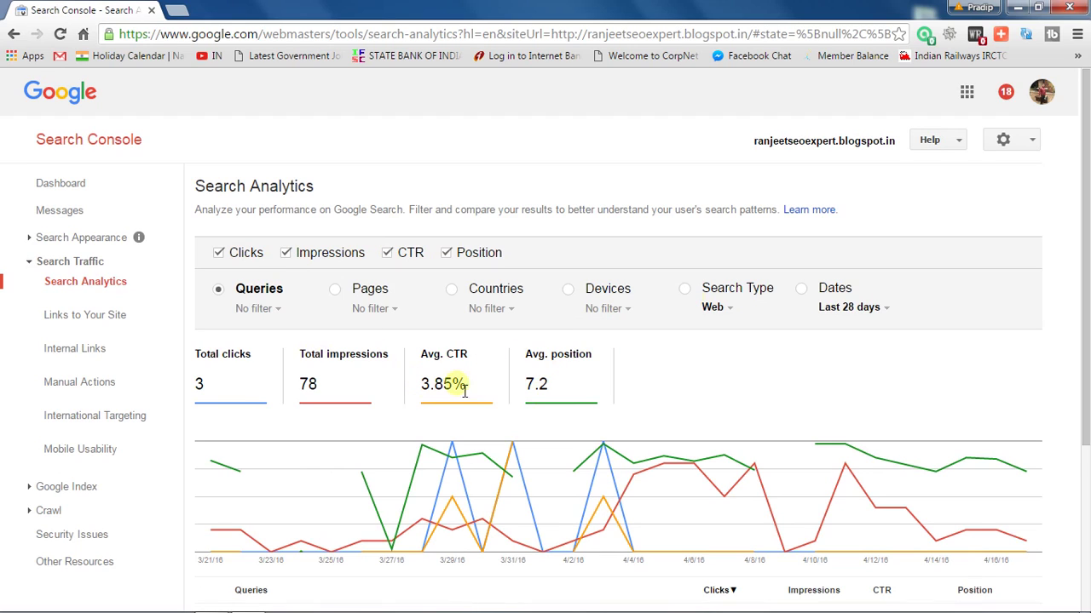
Step: Check the report's date range and search type options and examine the metrics of each query
left_click(886, 308)
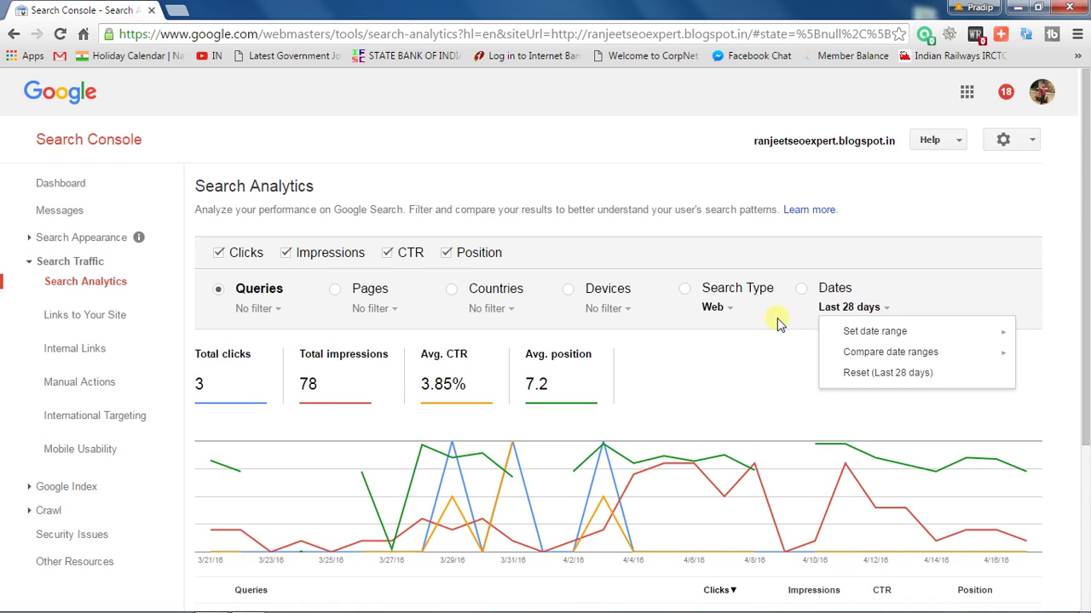
left_click(733, 314)
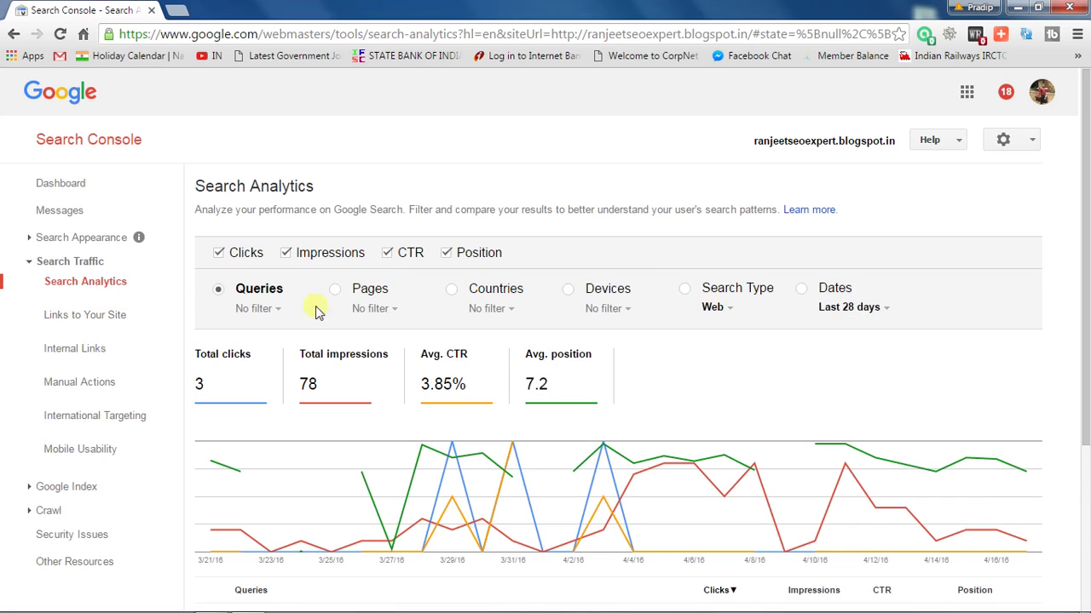
left_click(1086, 476)
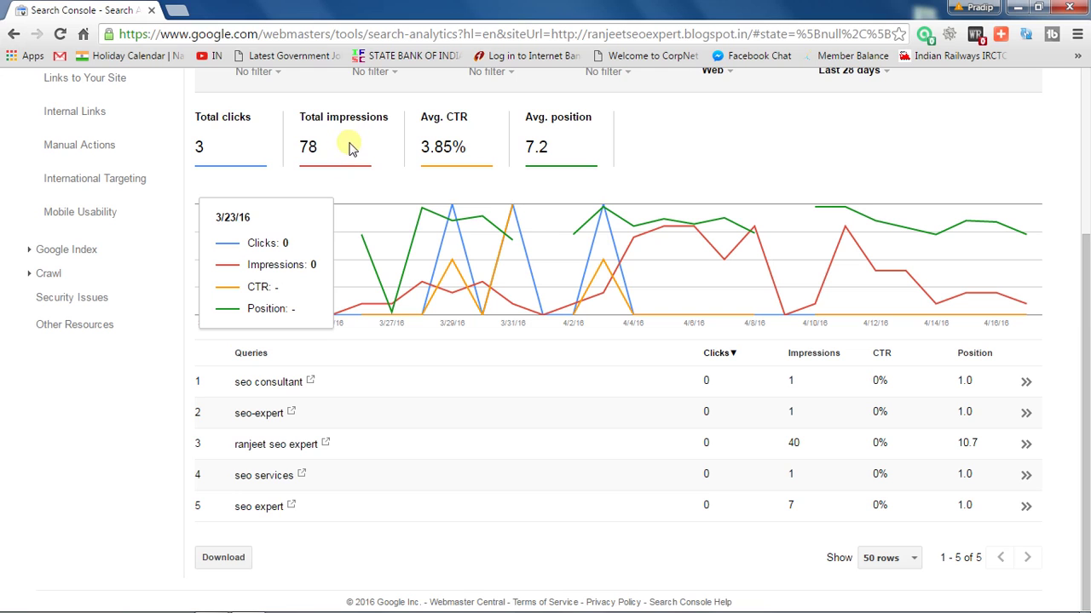
Step: Search Google for "seo" in a new browser tab
left_click(177, 11)
type("seo")
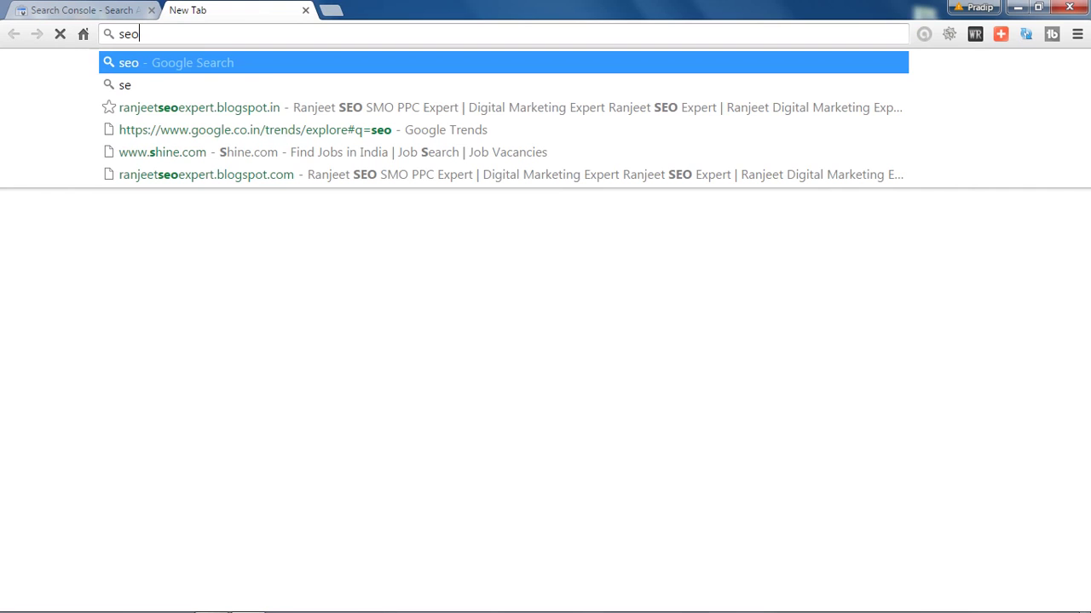
key("Return")
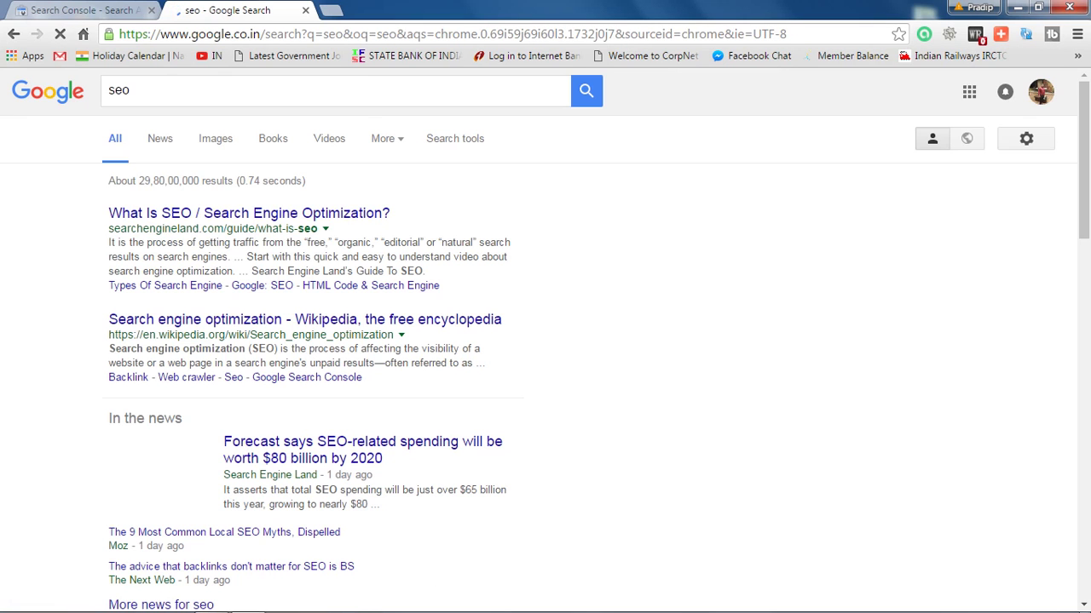
left_click(214, 153)
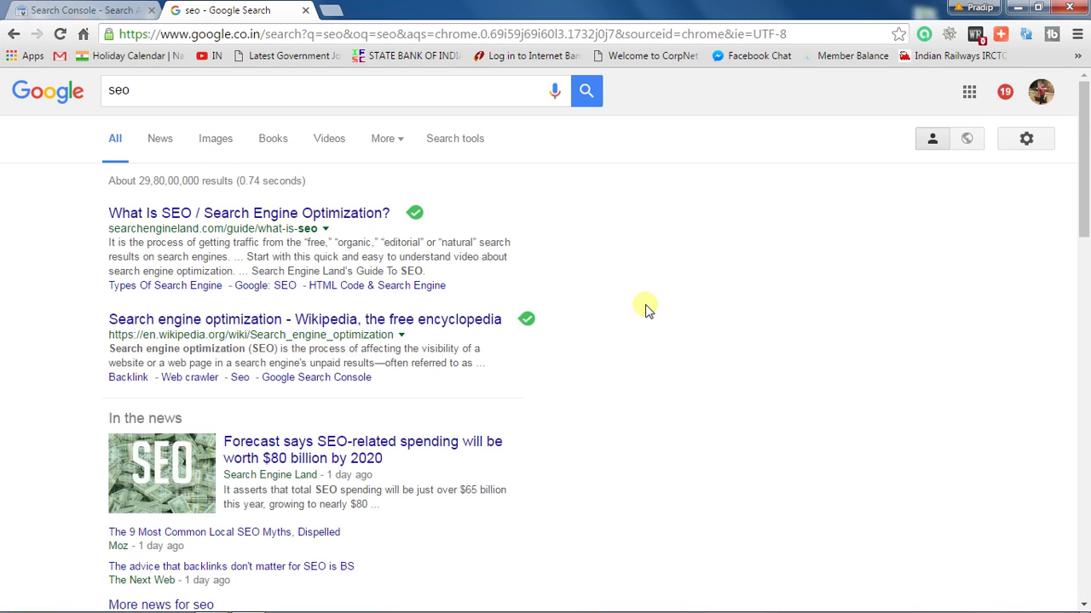
Step: Browse the Google results for "seo" and open the Search Engine Land result "What Is SEO / Search Engine Optimization?" in a new tab
scroll(646, 310, "down", 5)
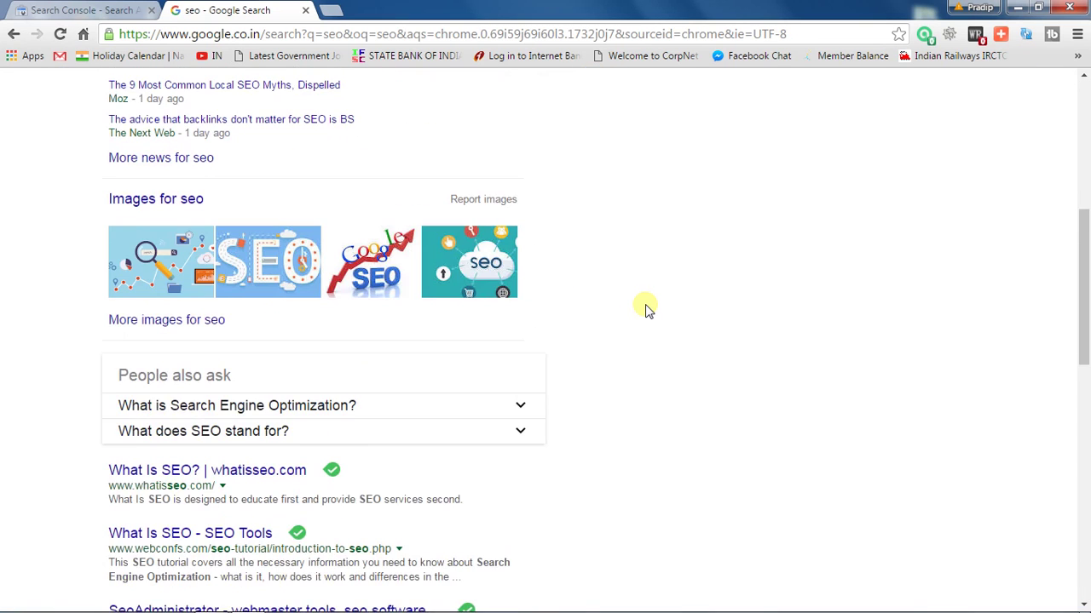
scroll(646, 310, "down", 3)
scroll(646, 310, "up", 7)
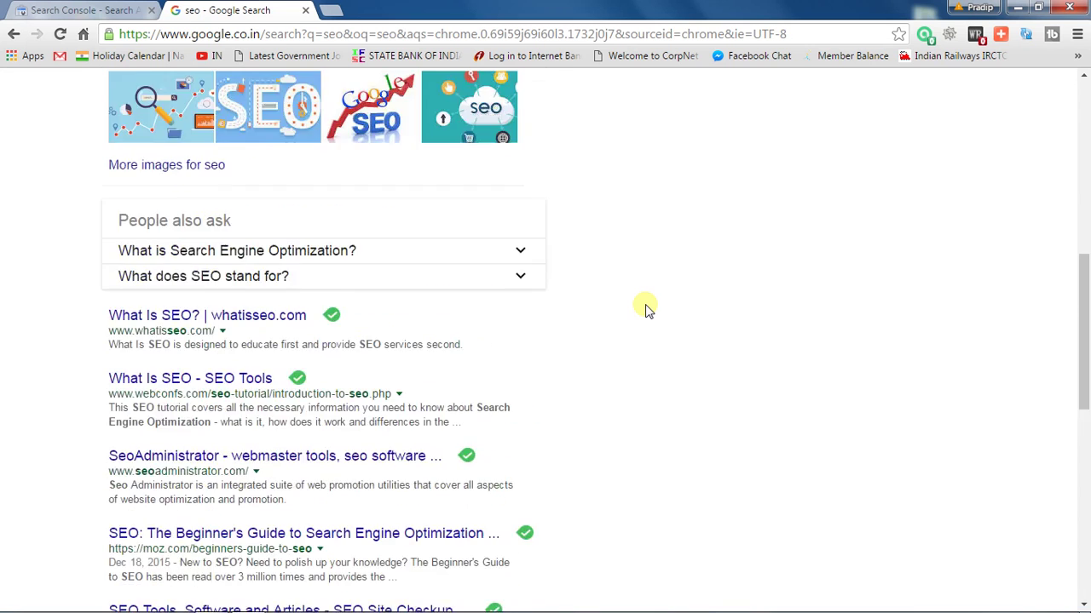
scroll(646, 310, "up", 1)
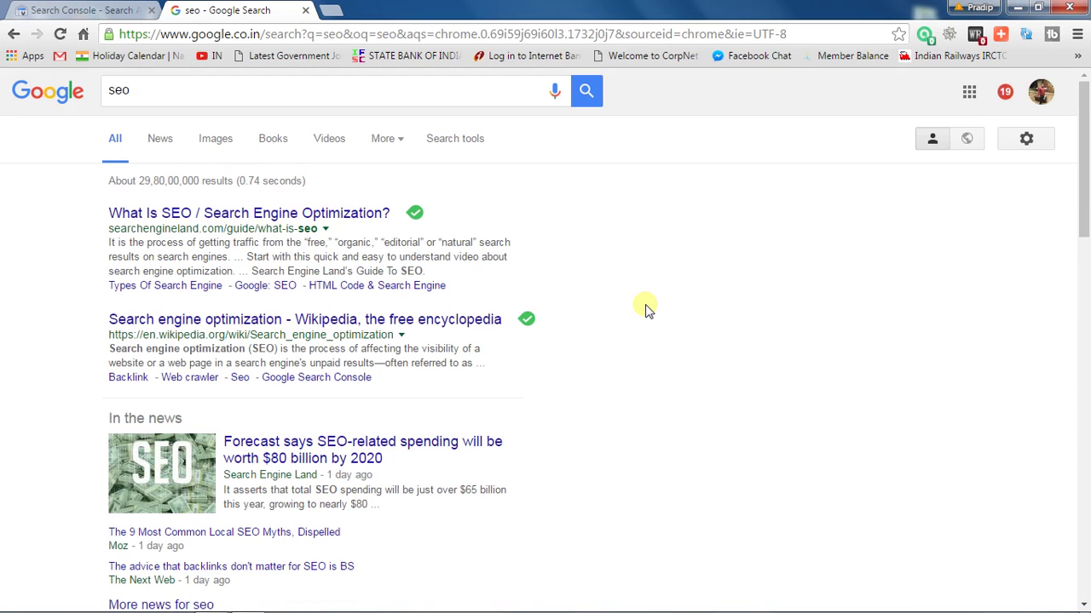
right_click(359, 221)
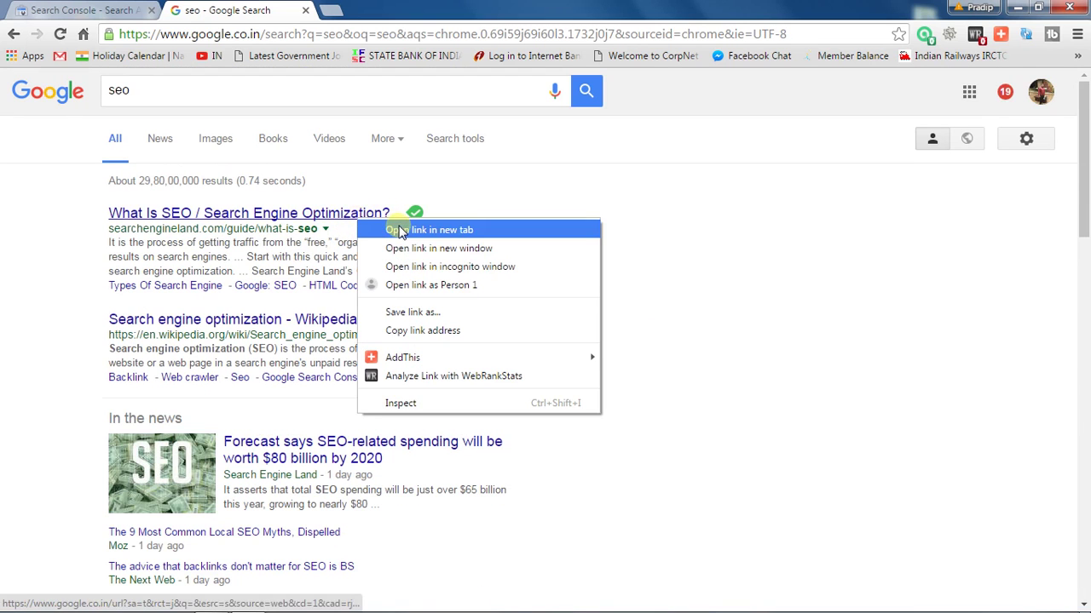
left_click(429, 230)
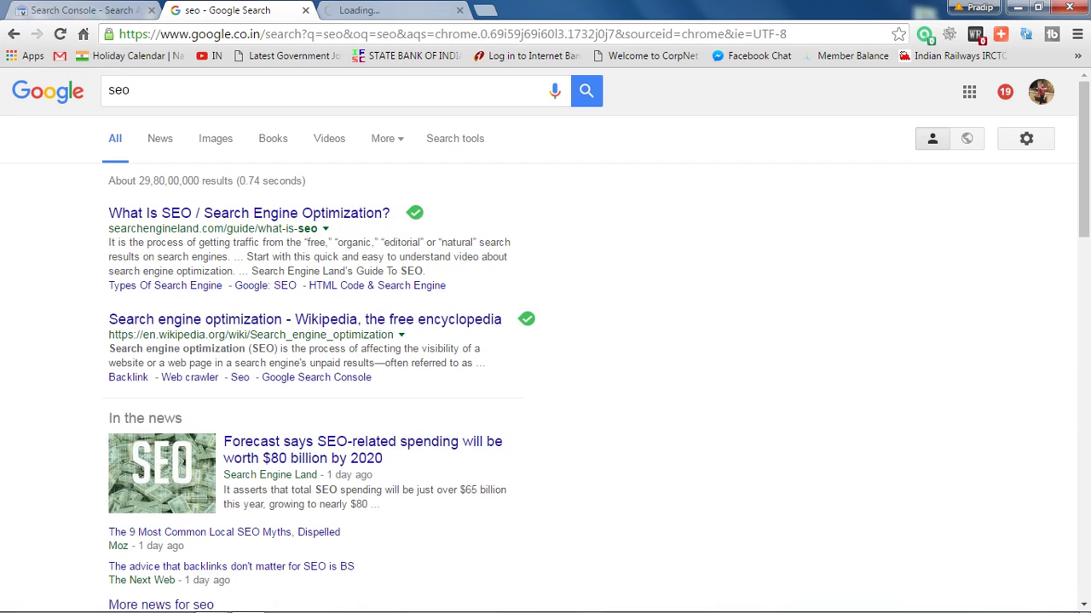
Step: View the opened Search Engine Land page and relate the visit to the metrics in the Search Analytics report
left_click(399, 10)
left_click(242, 10)
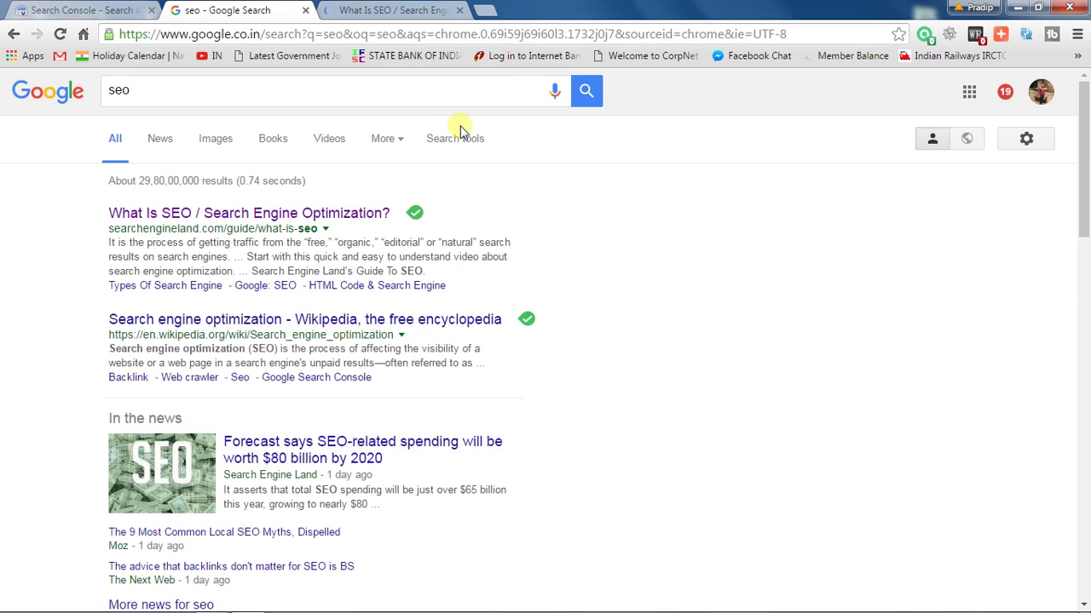
left_click(409, 11)
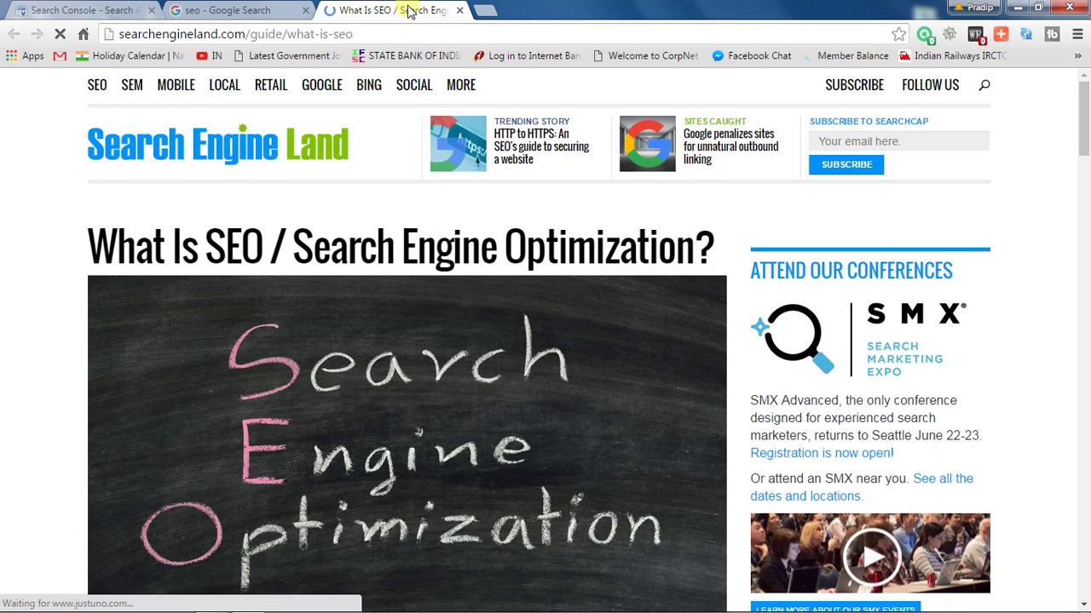
key("ctrl+1")
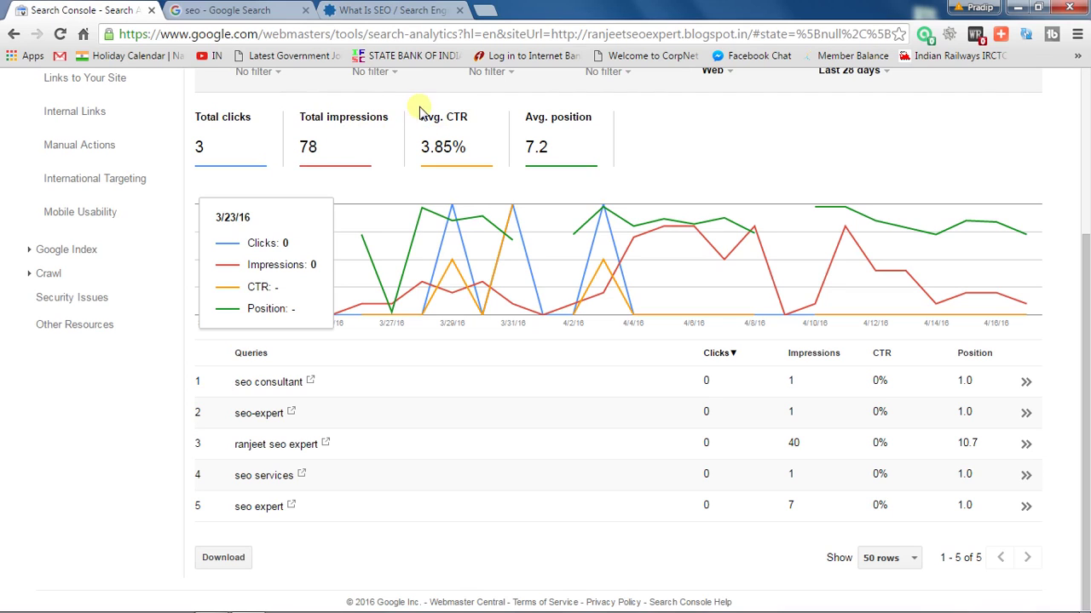
left_click(408, 7)
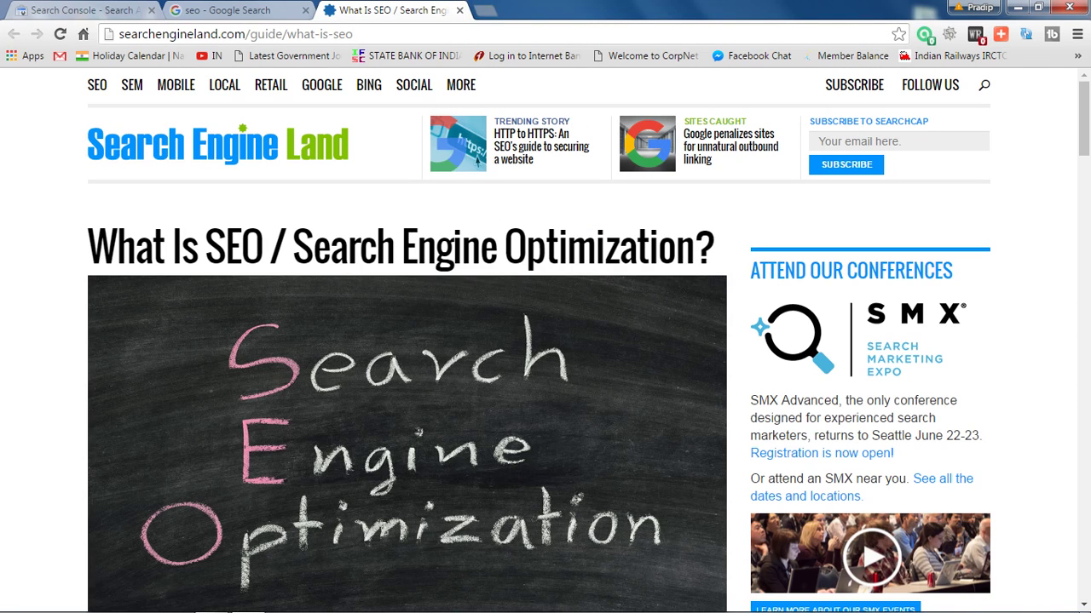
Step: Bring up Google's calculator in a new browser tab by searching for "78%3"
left_click(485, 10)
type("3")
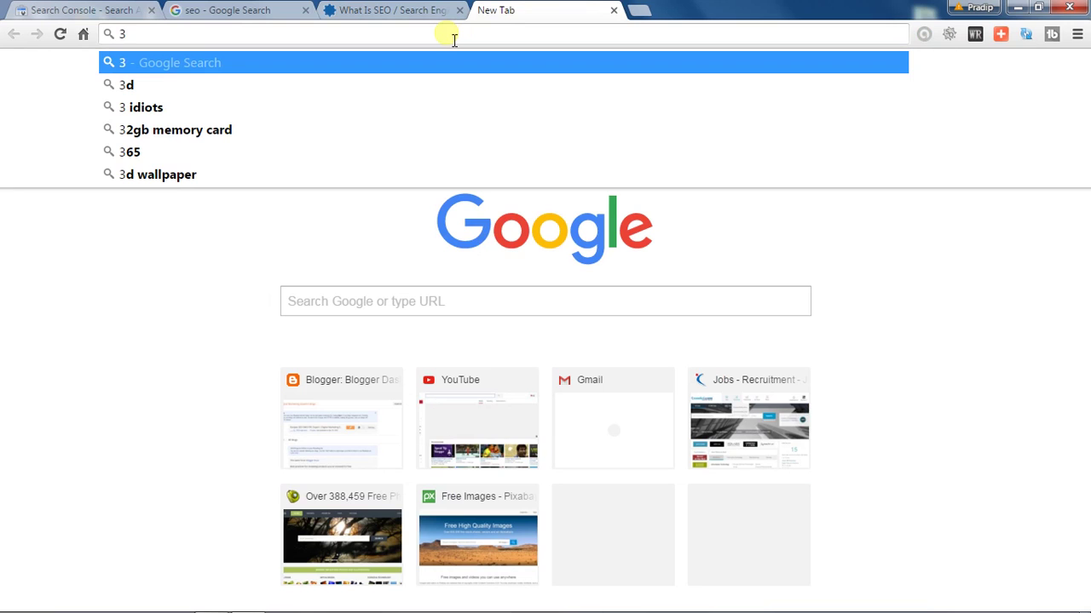
key("alt+Tab")
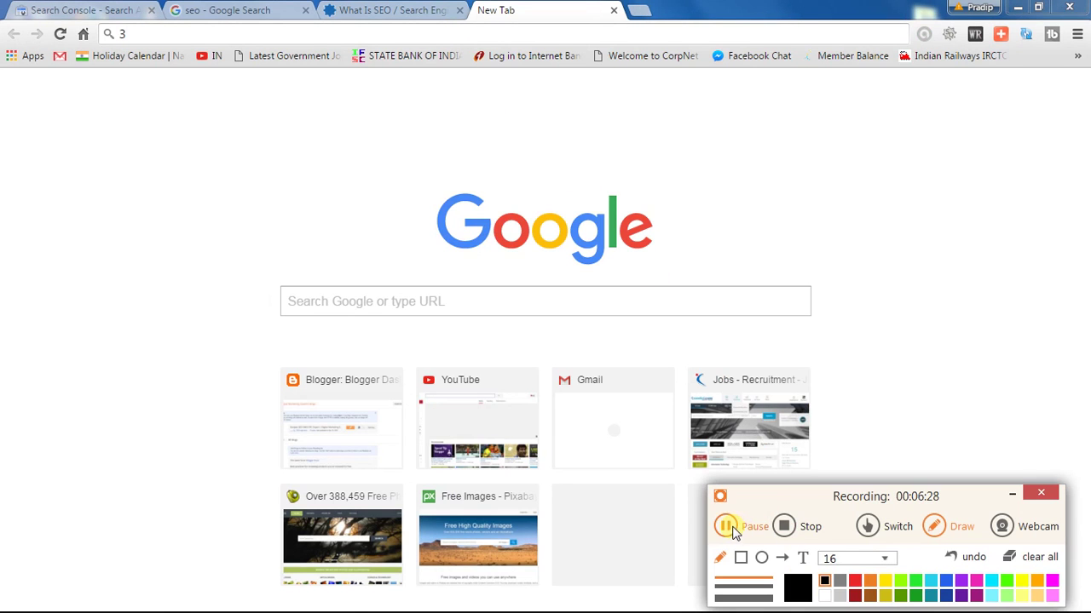
left_click(726, 526)
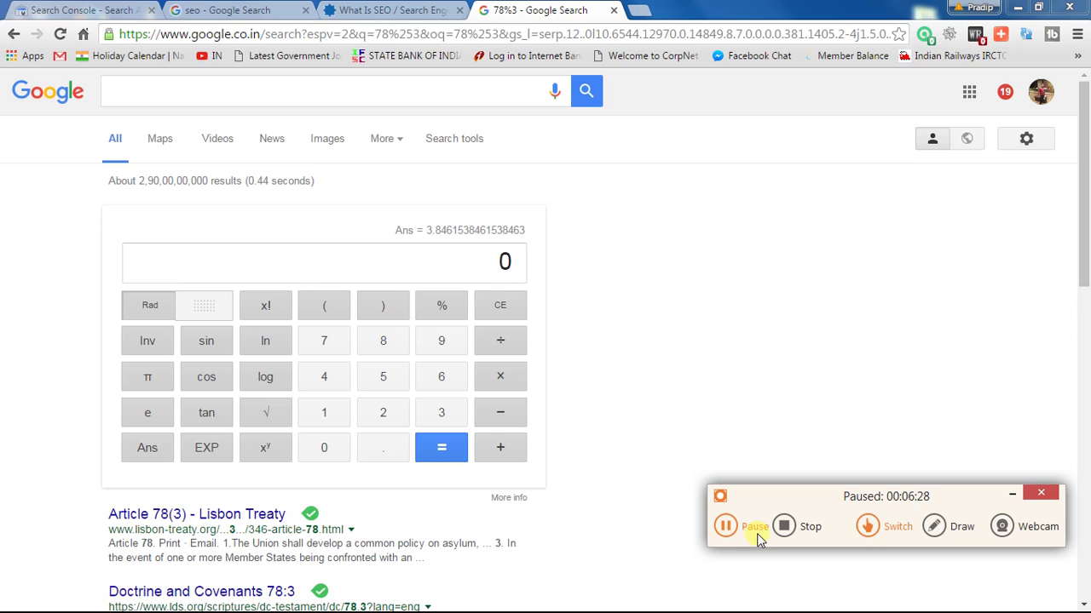
left_click(757, 533)
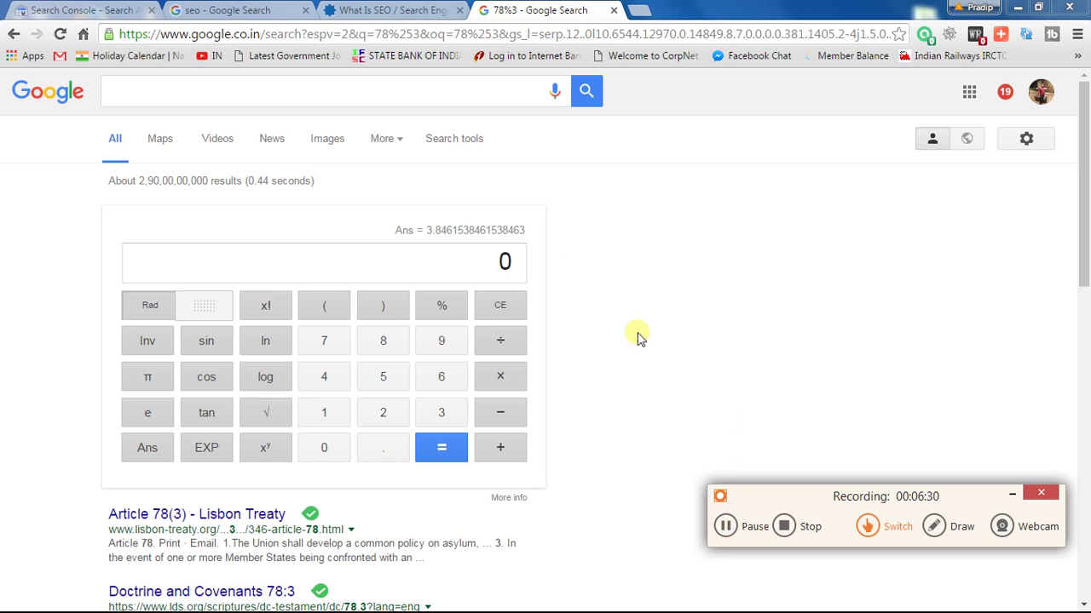
Step: Return to the Search Analytics report and review the total clicks, total impressions and average CTR
left_click(228, 10)
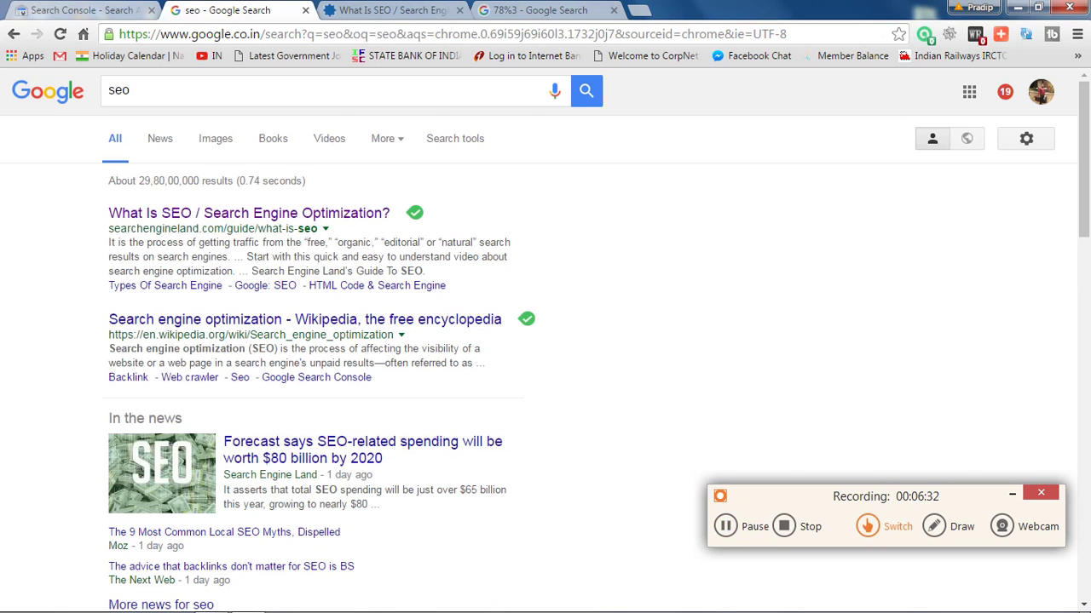
left_click(111, 11)
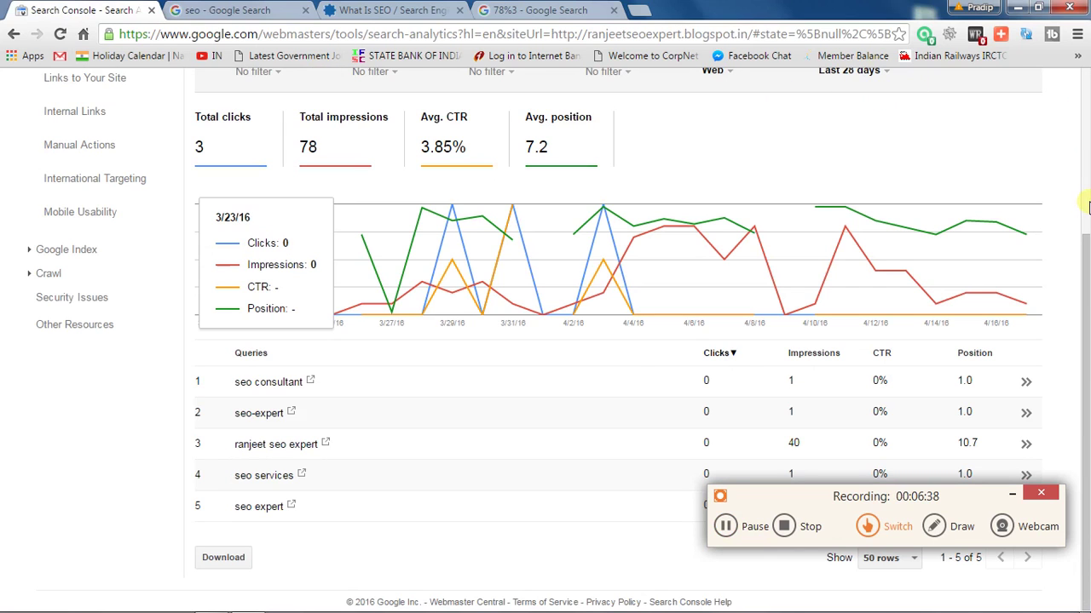
scroll(1088, 205, "up", 3)
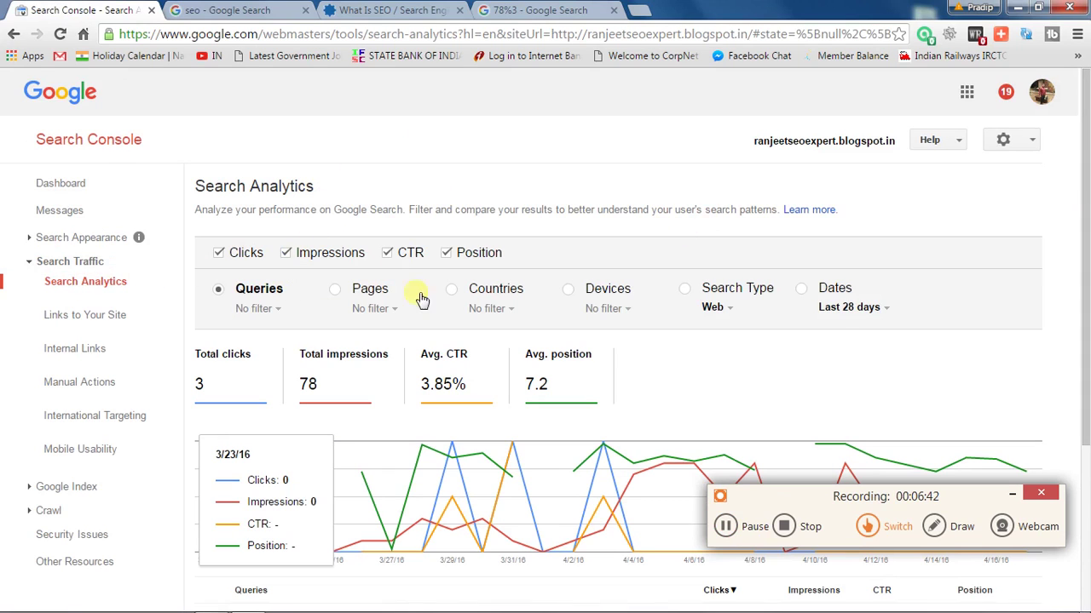
left_click(1014, 494)
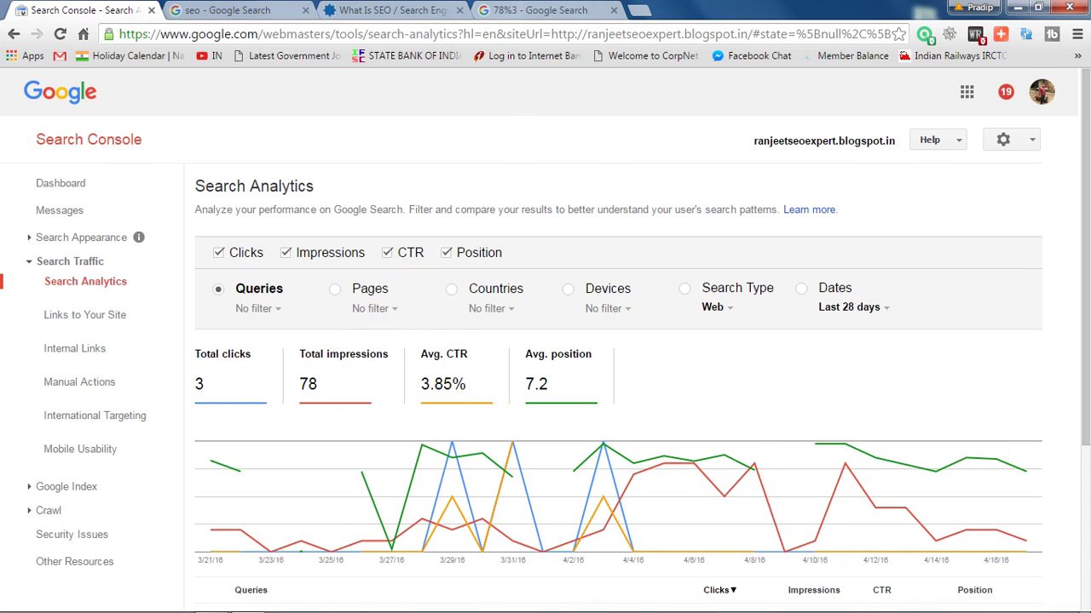
Step: Divide the 3 clicks by the 78 impressions in Google's calculator
left_click(554, 10)
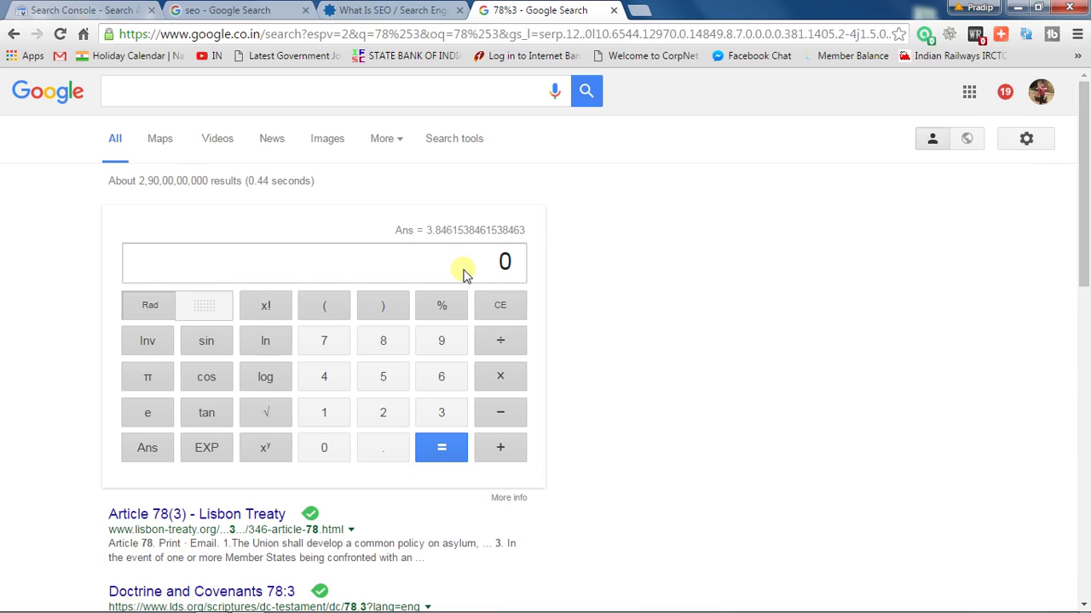
left_click(440, 413)
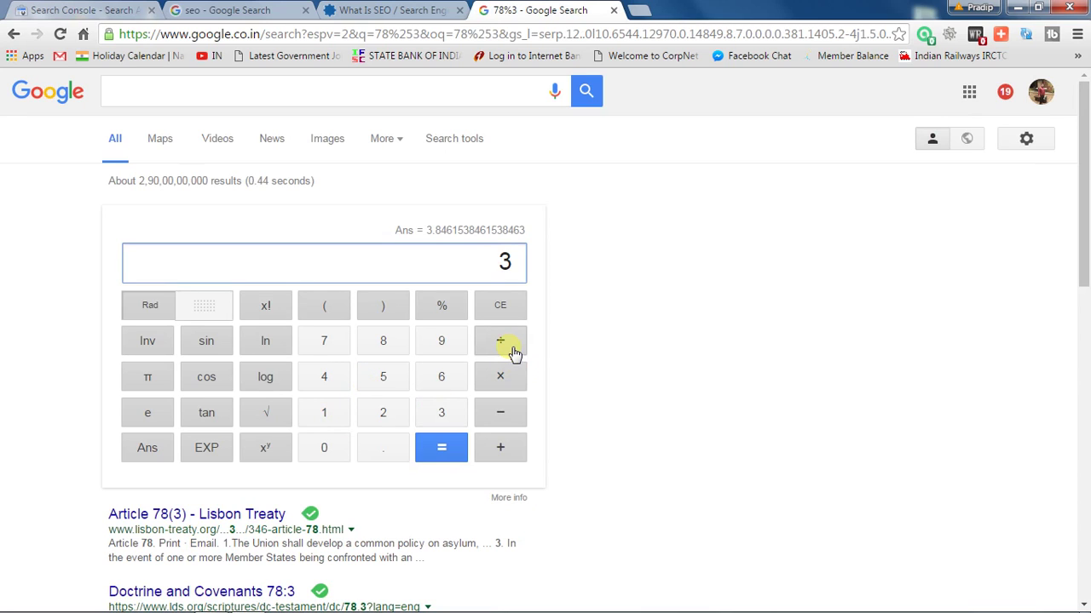
left_click(332, 342)
left_click(383, 345)
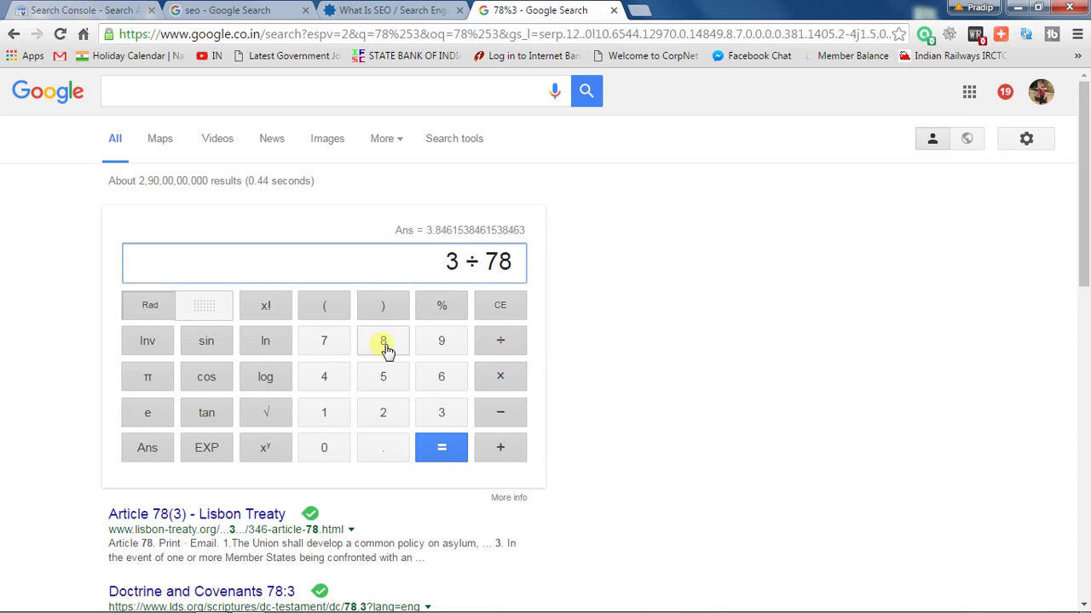
left_click(441, 447)
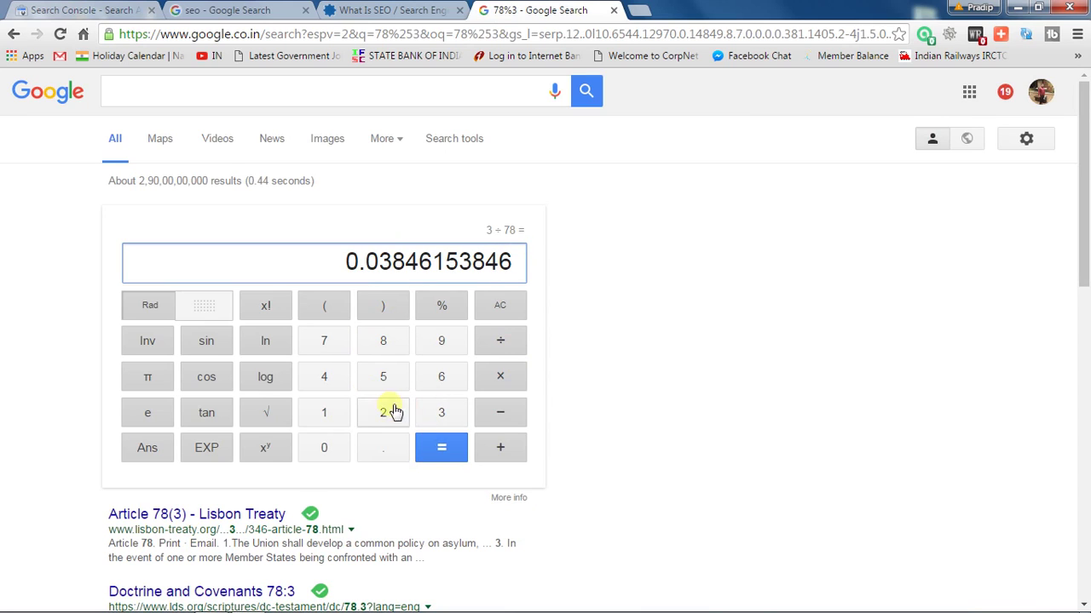
Step: Multiply the quotient by 100 and compare the result with the average CTR in the Search Analytics report
left_click(508, 379)
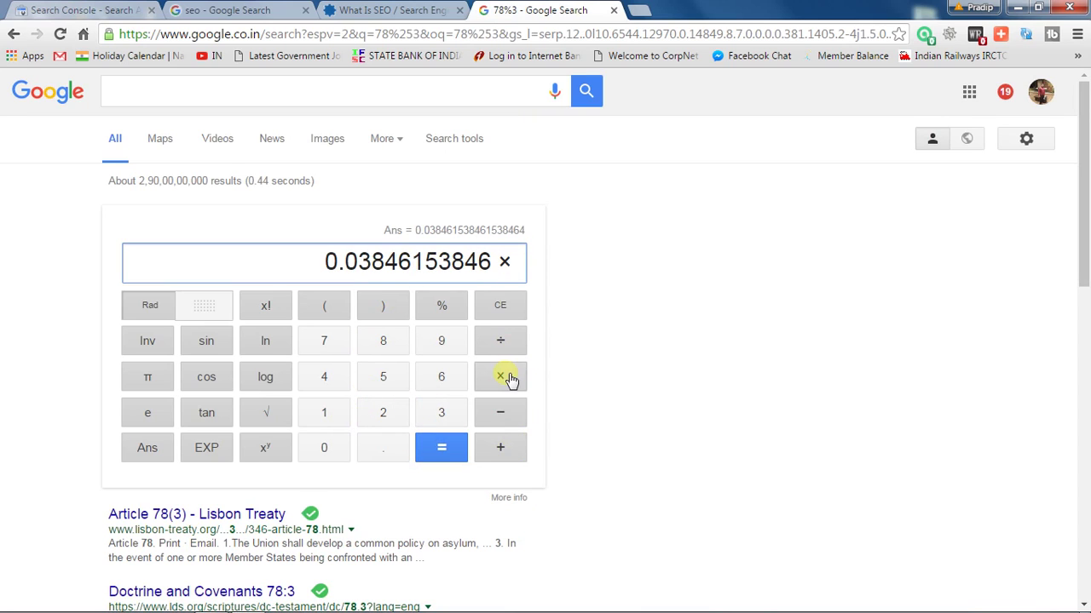
left_click(338, 422)
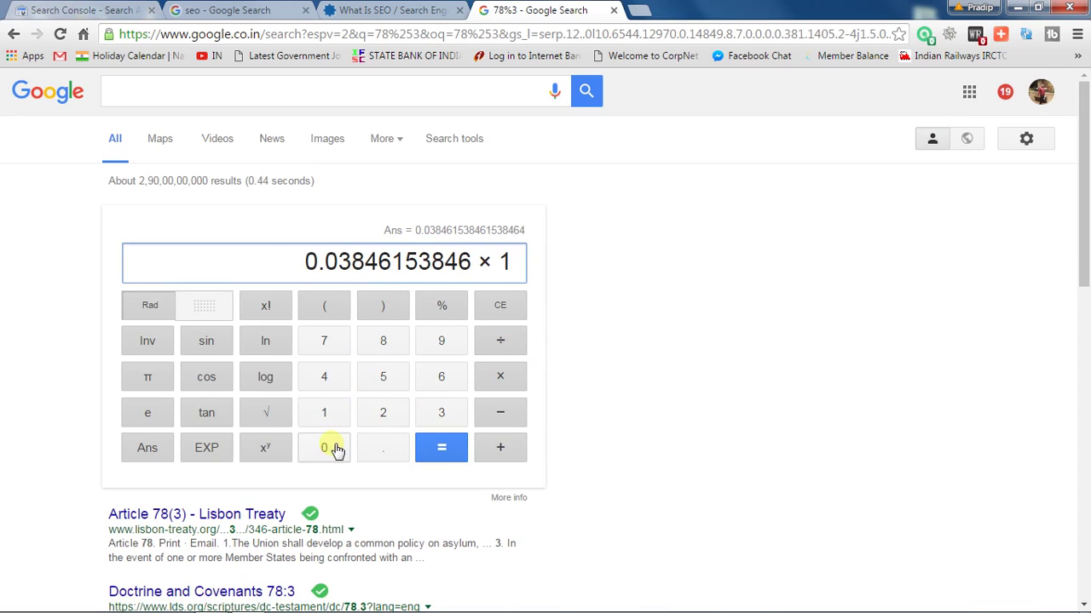
double_click(335, 448)
left_click(457, 459)
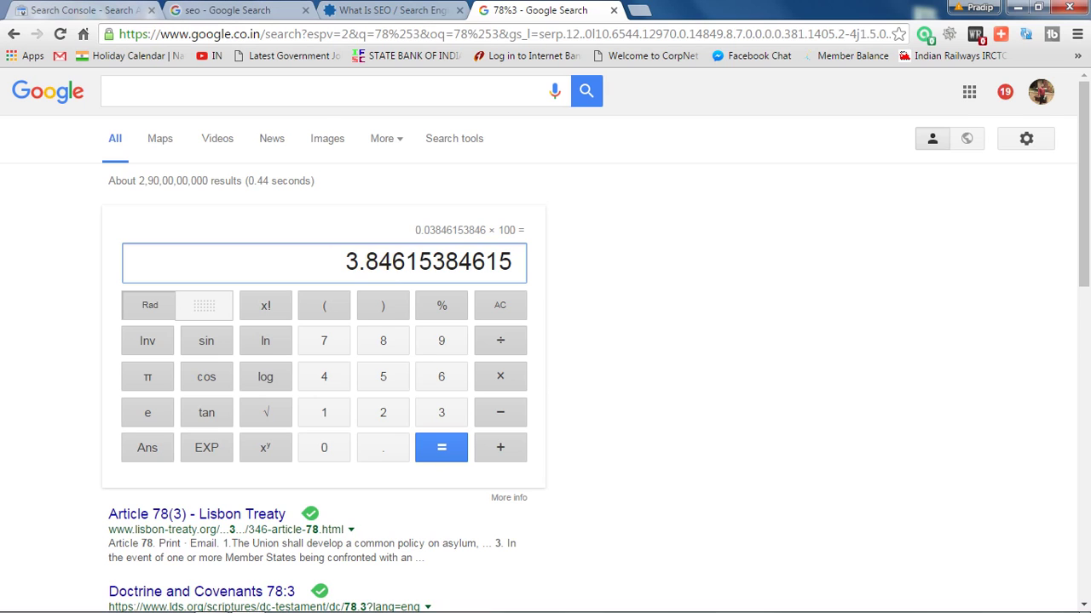
left_click(85, 10)
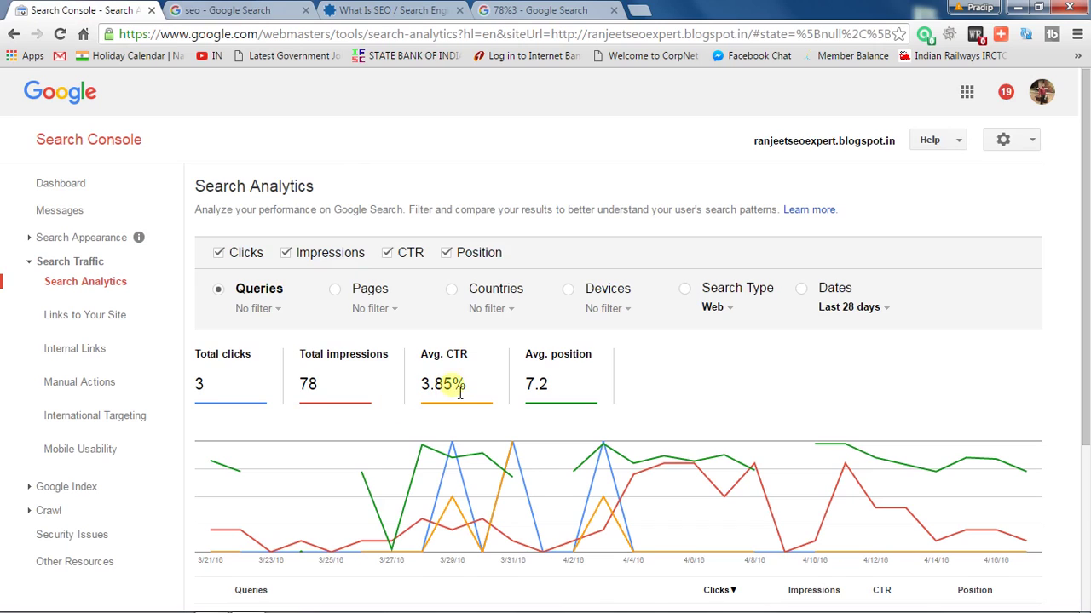
left_click_drag(479, 390, 454, 388)
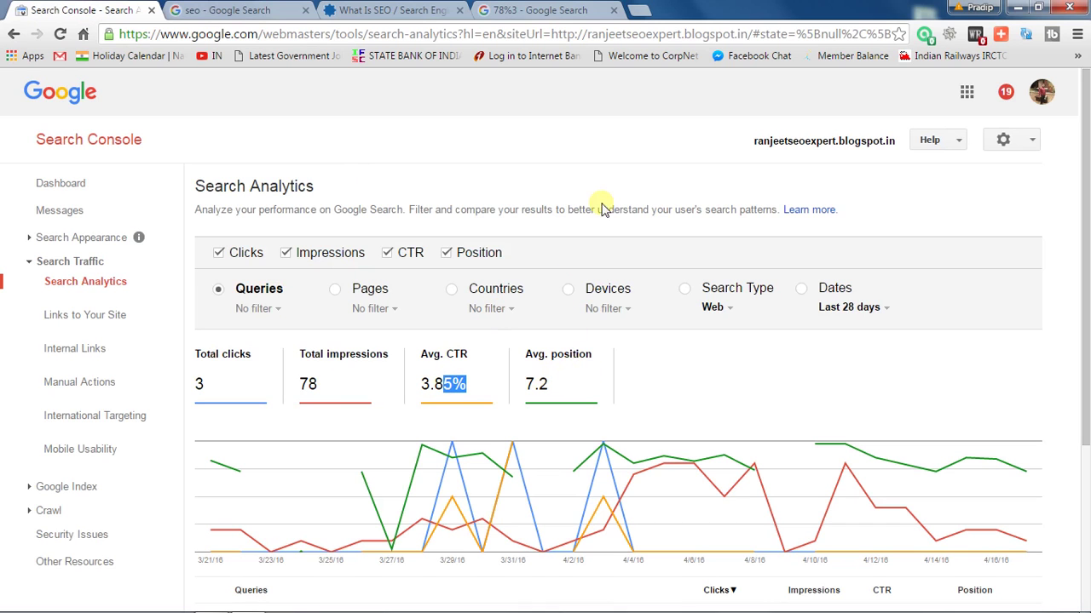
Step: Review the ranking of the Google results for "seo" and check the average position in the Search Analytics report
left_click(385, 11)
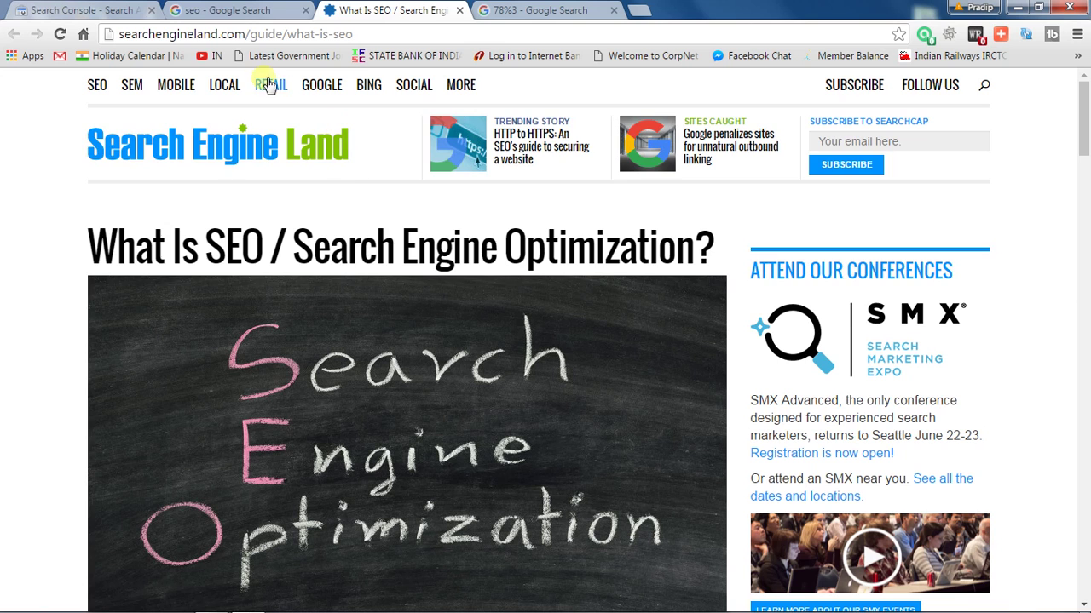
left_click(234, 11)
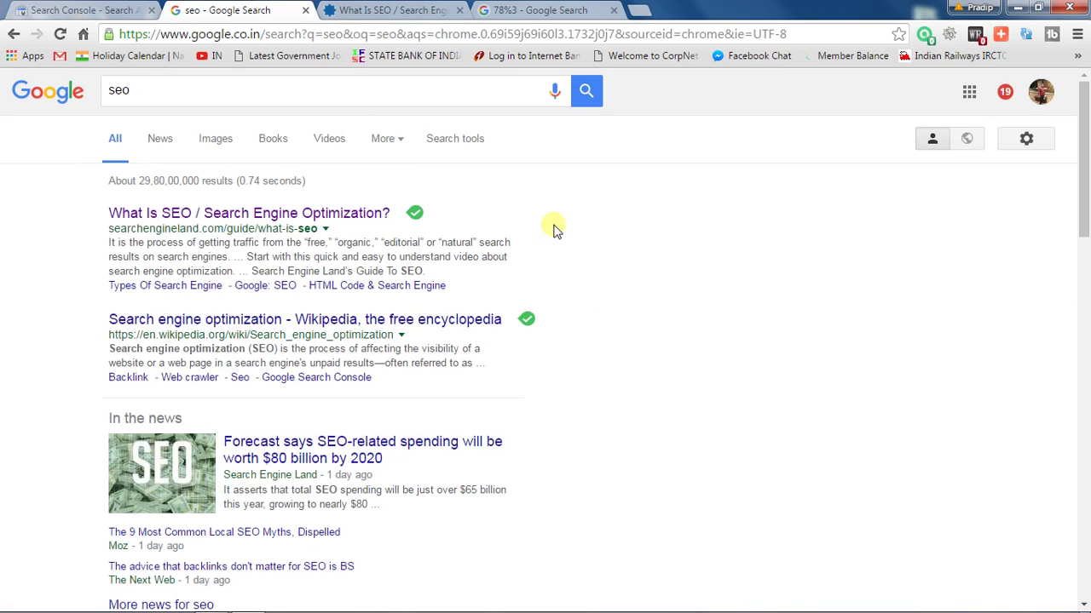
scroll(615, 315, "down", 20)
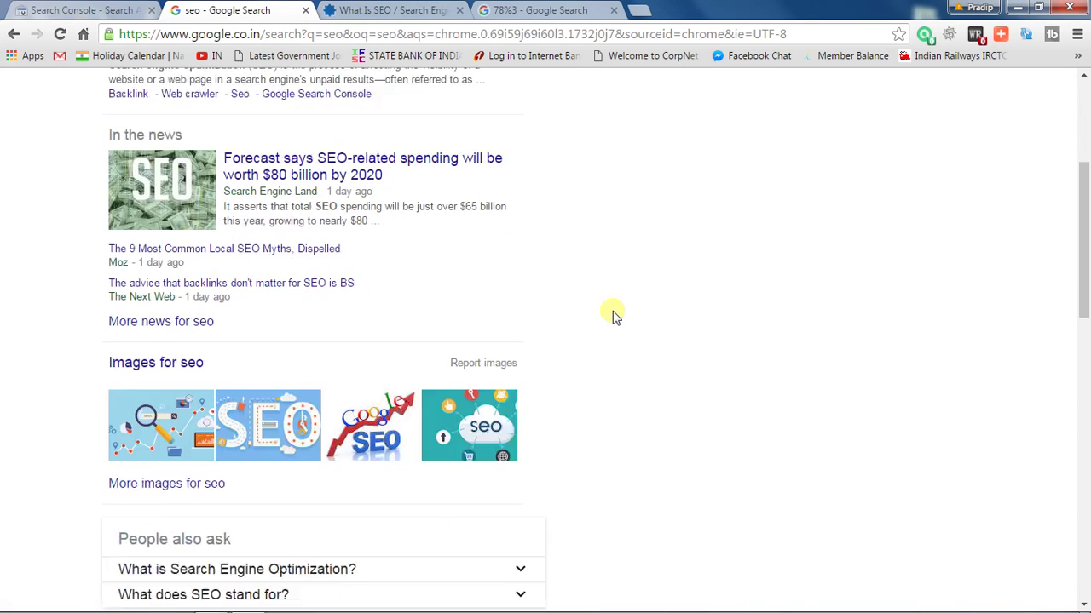
scroll(615, 315, "up", 15)
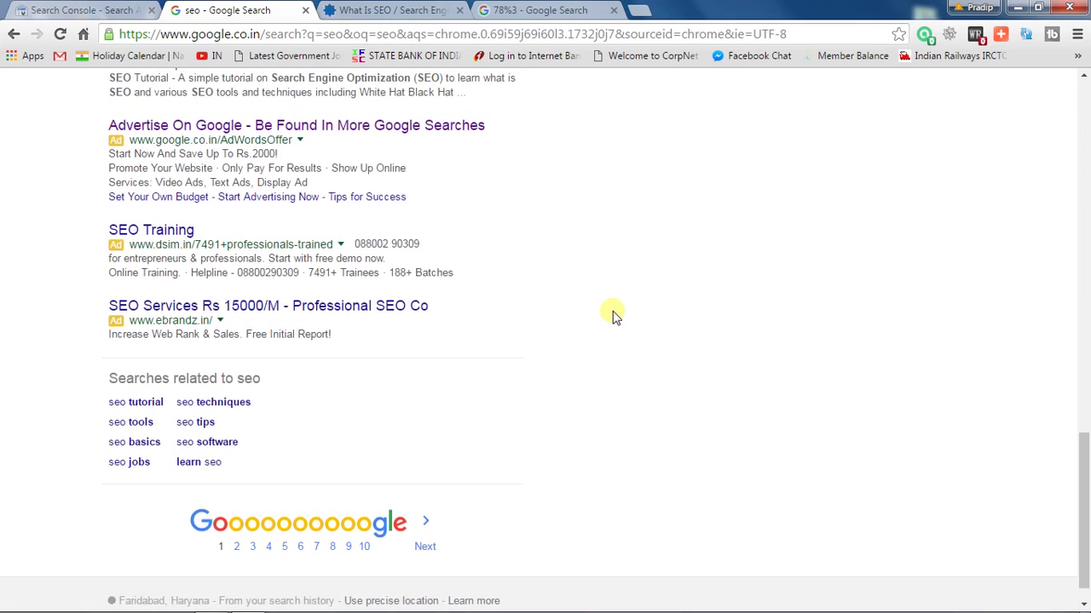
scroll(615, 316, "up", 1)
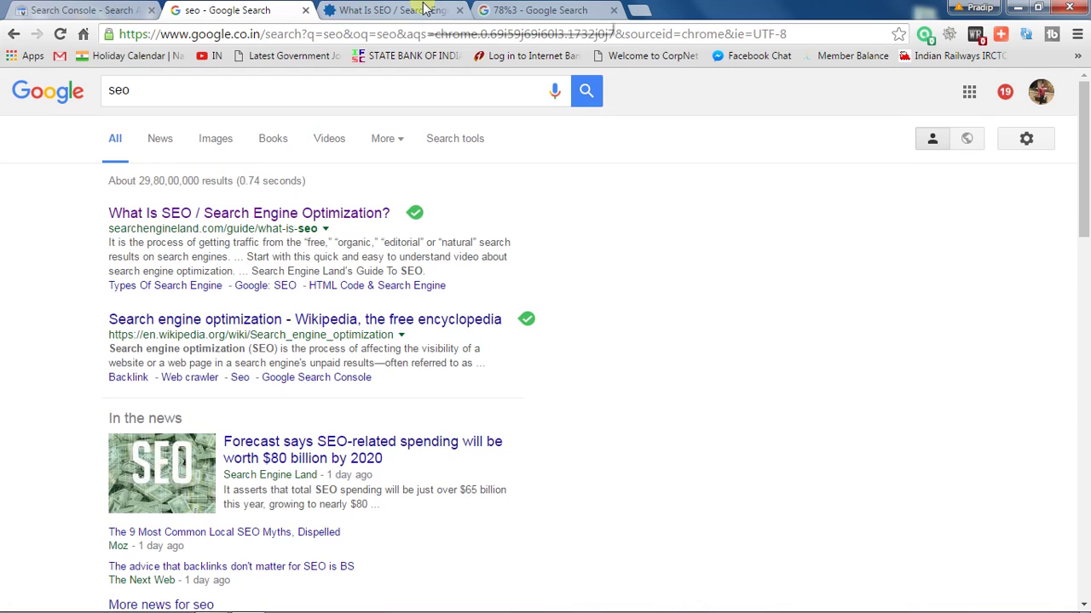
left_click(81, 11)
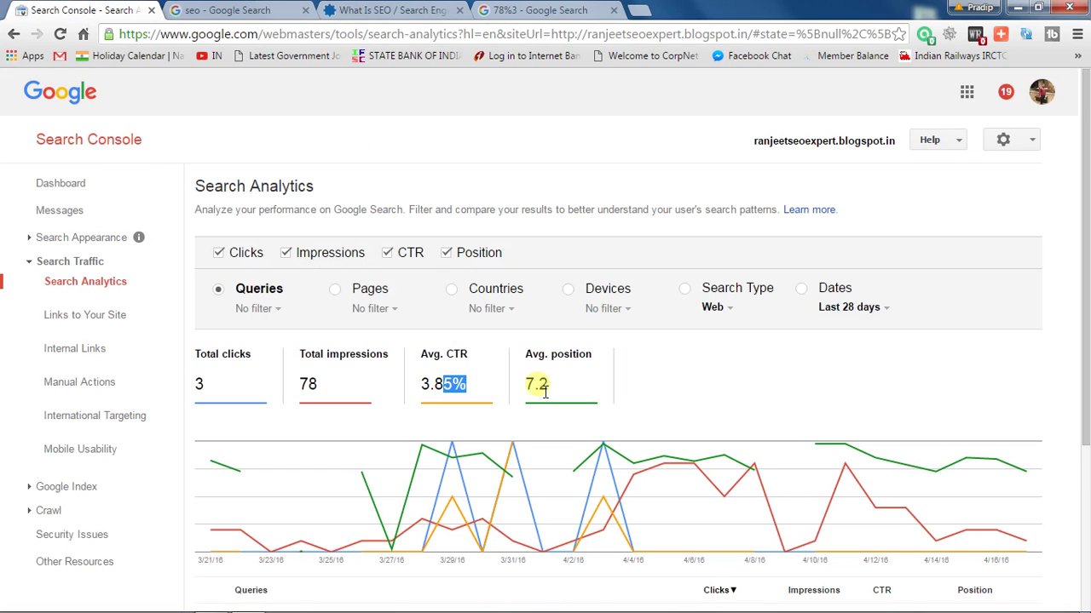
Step: Search Google for the blog's own name followed by "seo expert" and check where the blog ranks
left_click(194, 8)
left_click(219, 95)
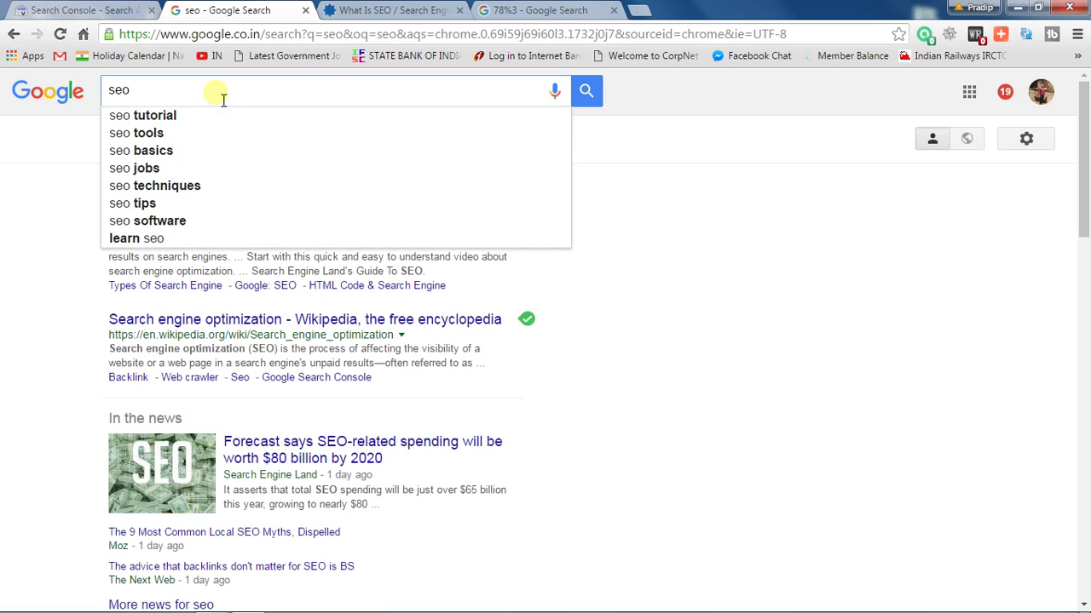
key("BackSpace")
type("ranjeet ")
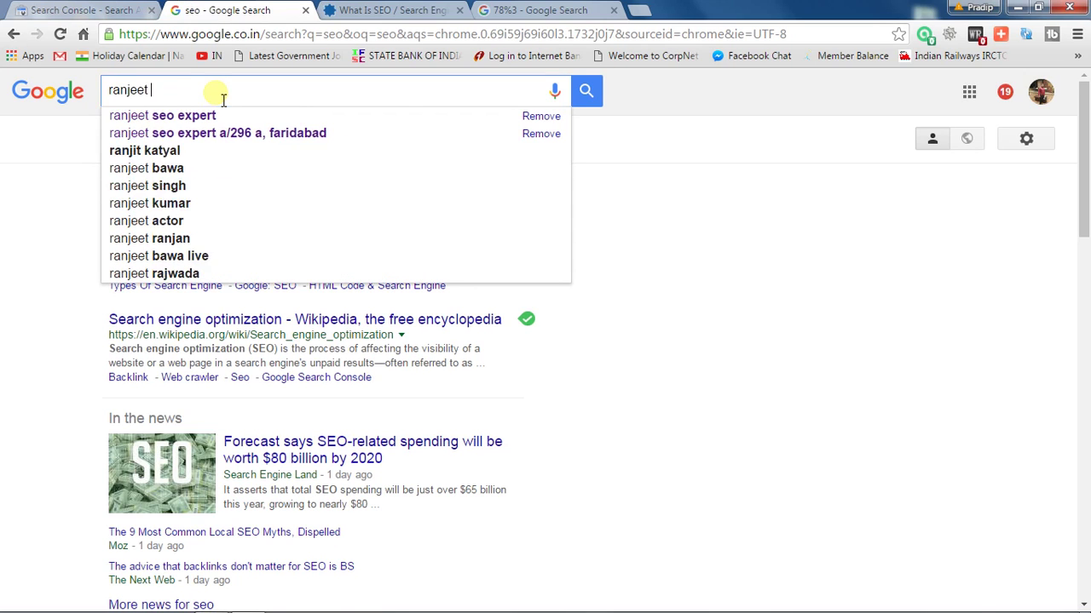
type("seo expert")
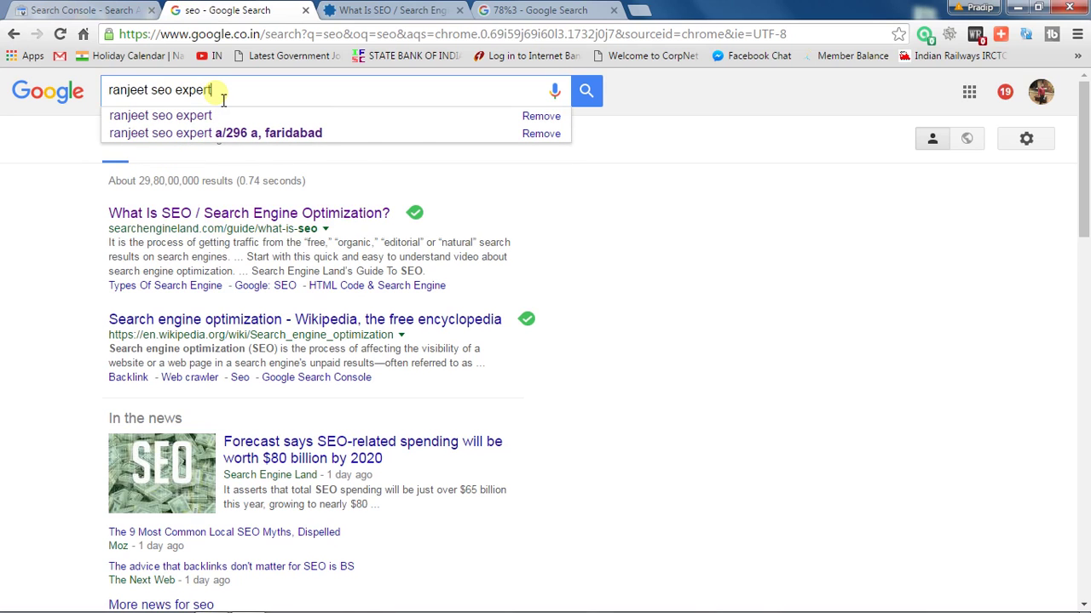
key("Return")
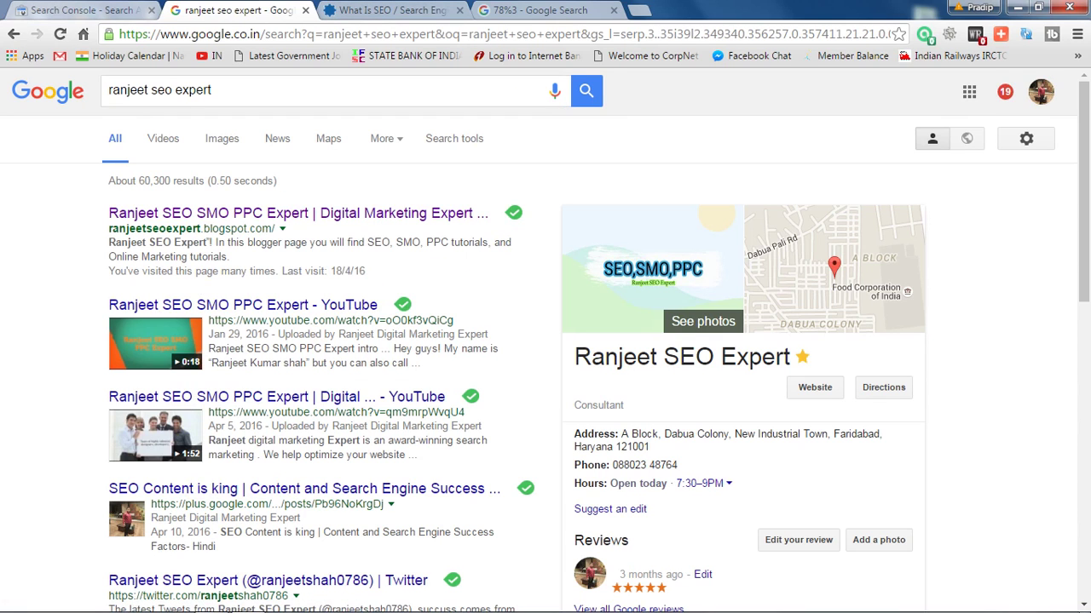
Step: Return to the Search Analytics report, group the data by Pages and then by Countries, and review the per-country figures
left_click(81, 10)
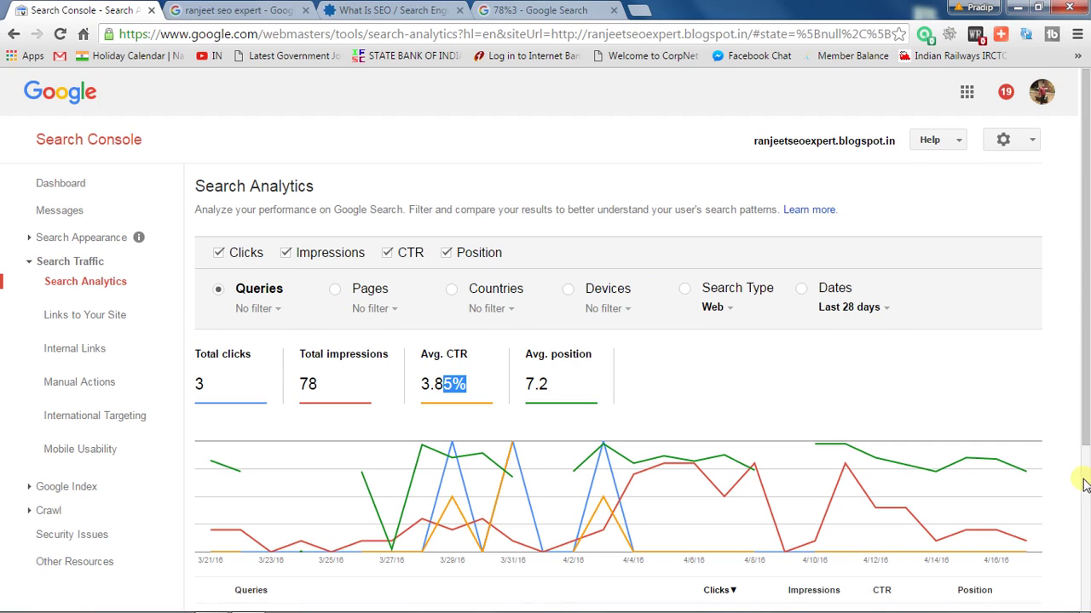
left_click(333, 292)
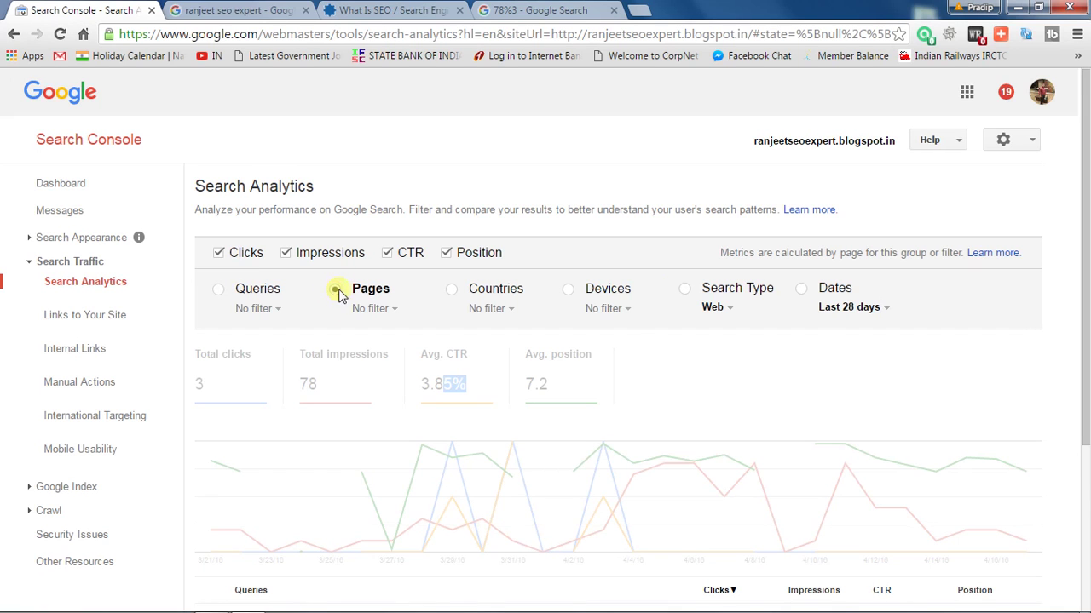
left_click(453, 290)
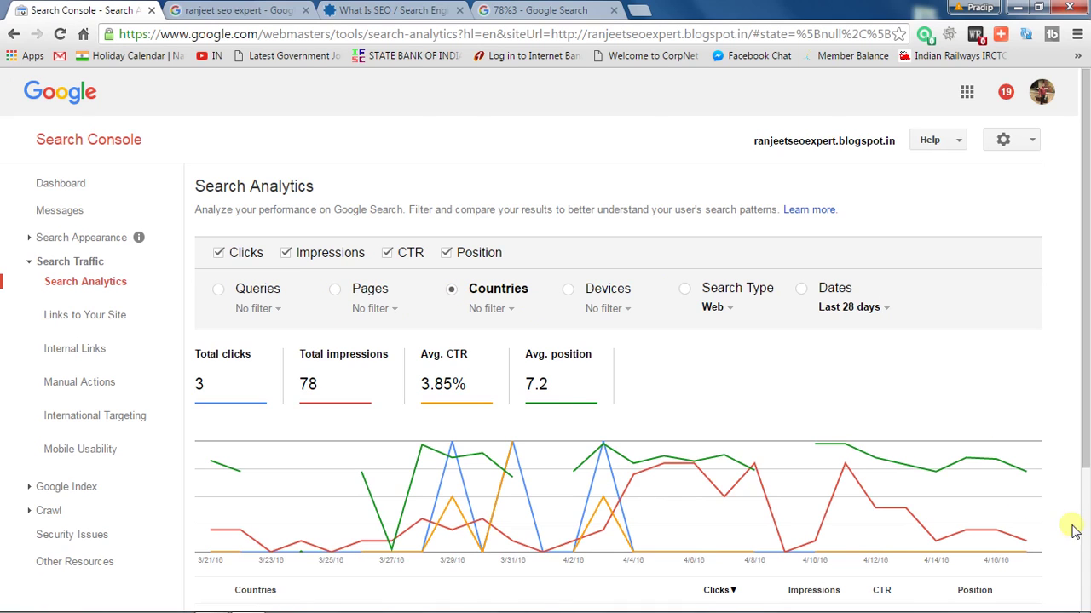
scroll(1088, 529, "down", 3)
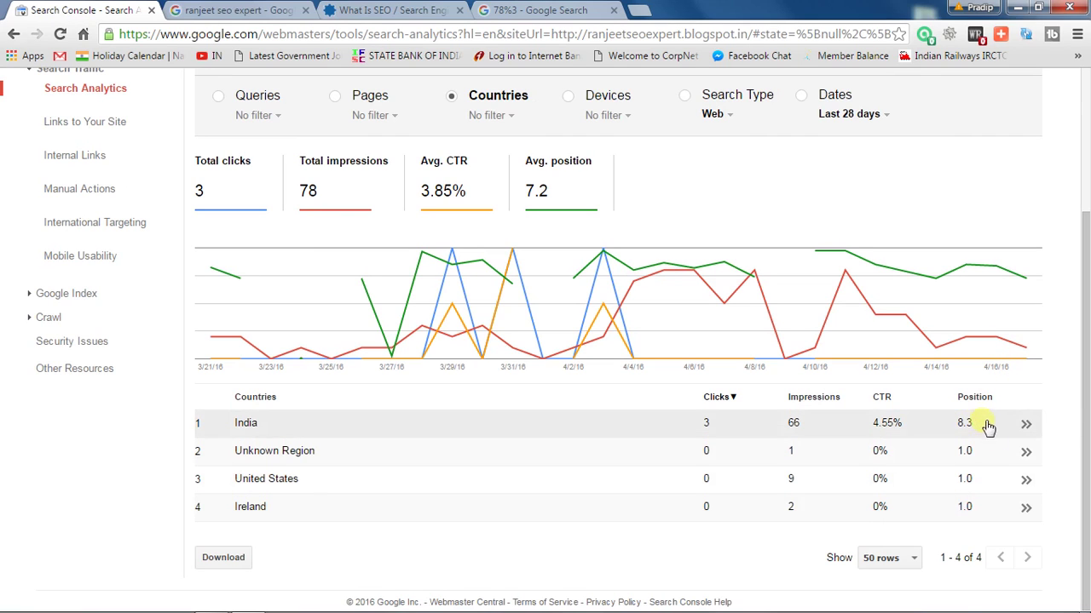
Step: Group the Search Analytics data by Devices and review the clicks, impressions, CTR and position per device
left_click(1086, 188)
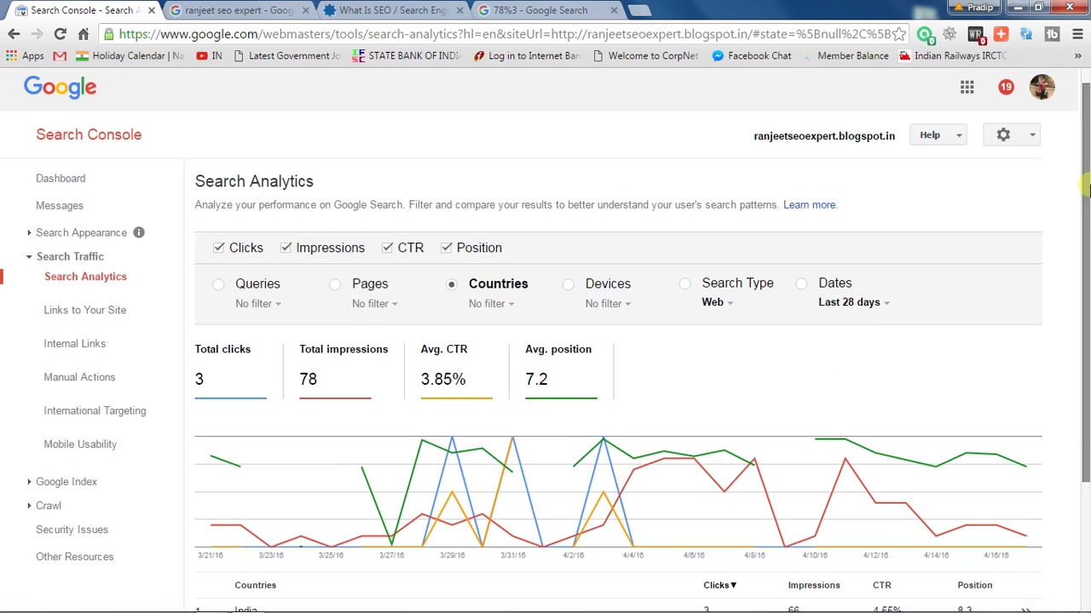
left_click(576, 291)
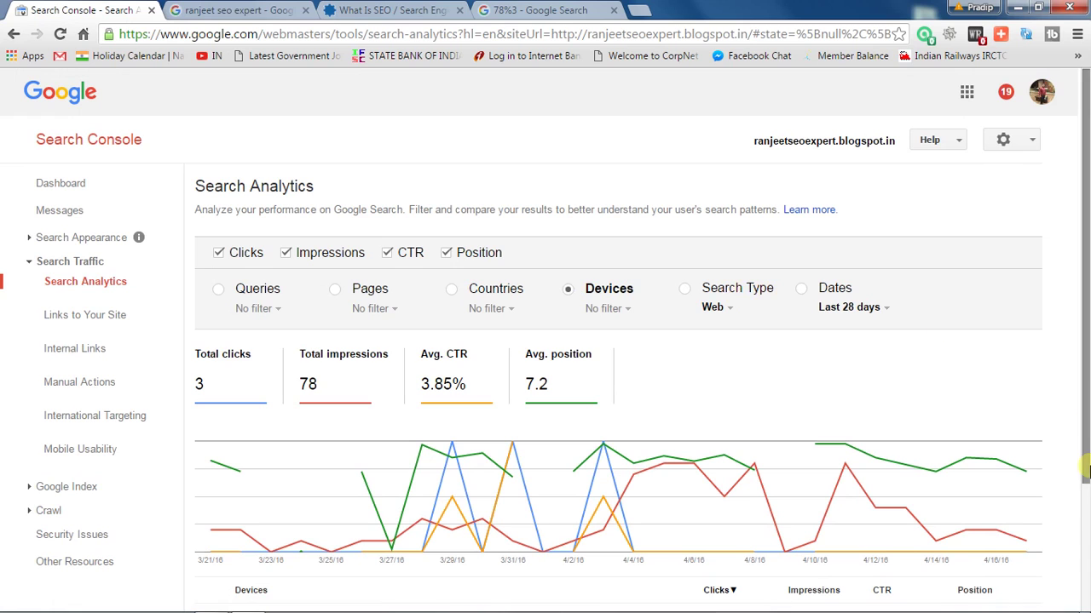
scroll(1084, 460, "down", 2)
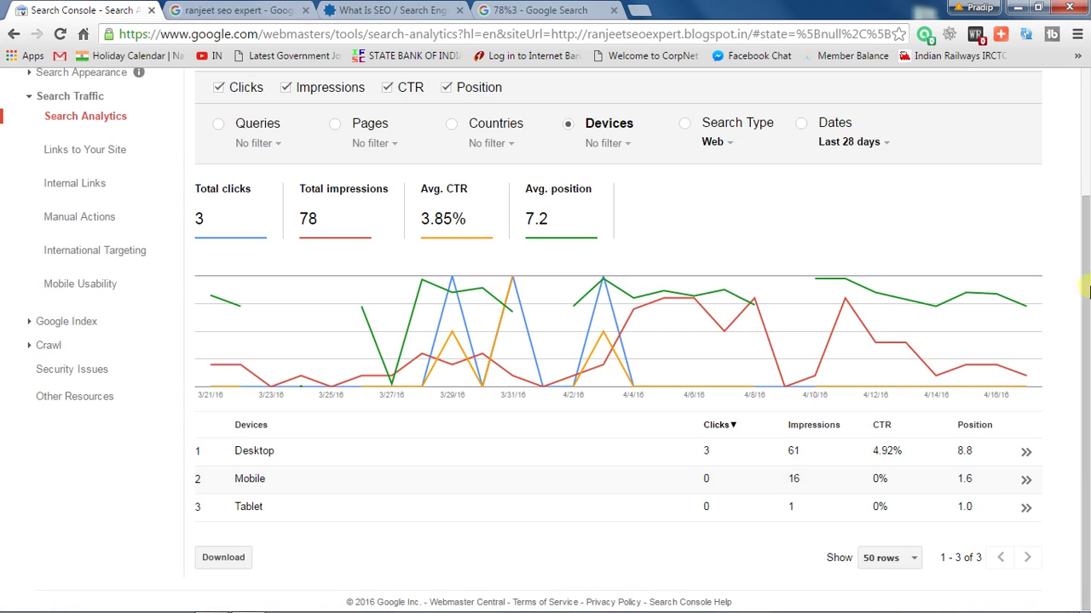
Step: Group the Search Analytics data by Search Type and examine the report below the chart
scroll(1084, 168, "up", 2)
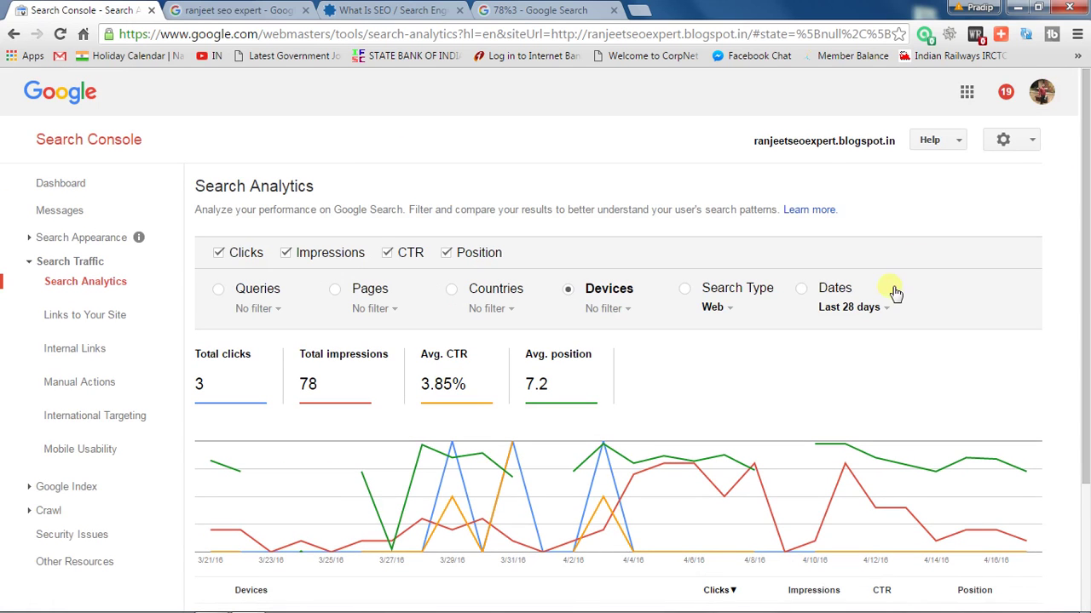
left_click(712, 292)
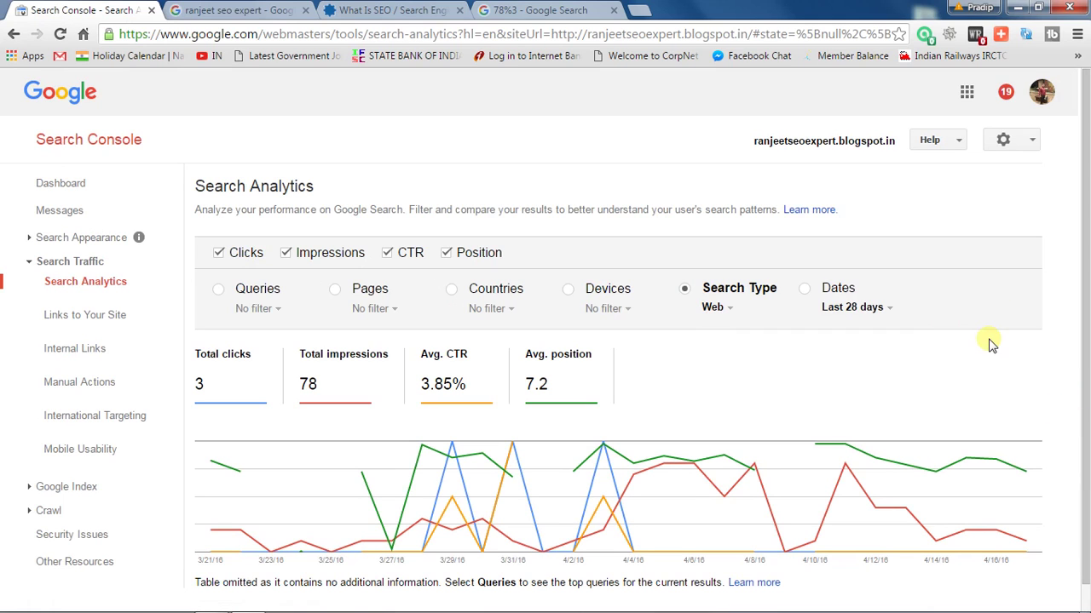
left_click(1083, 600)
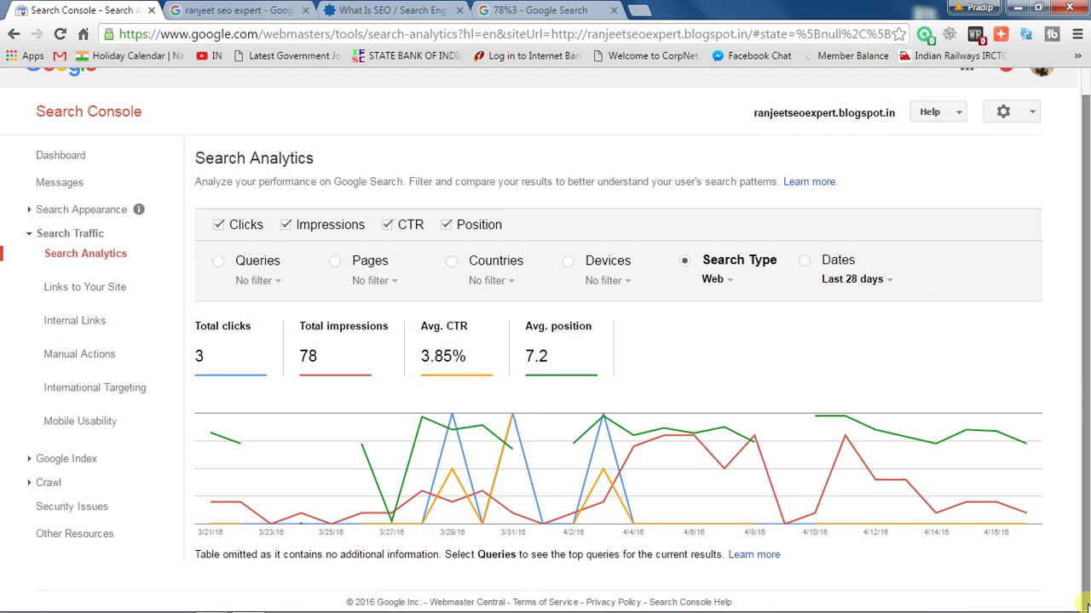